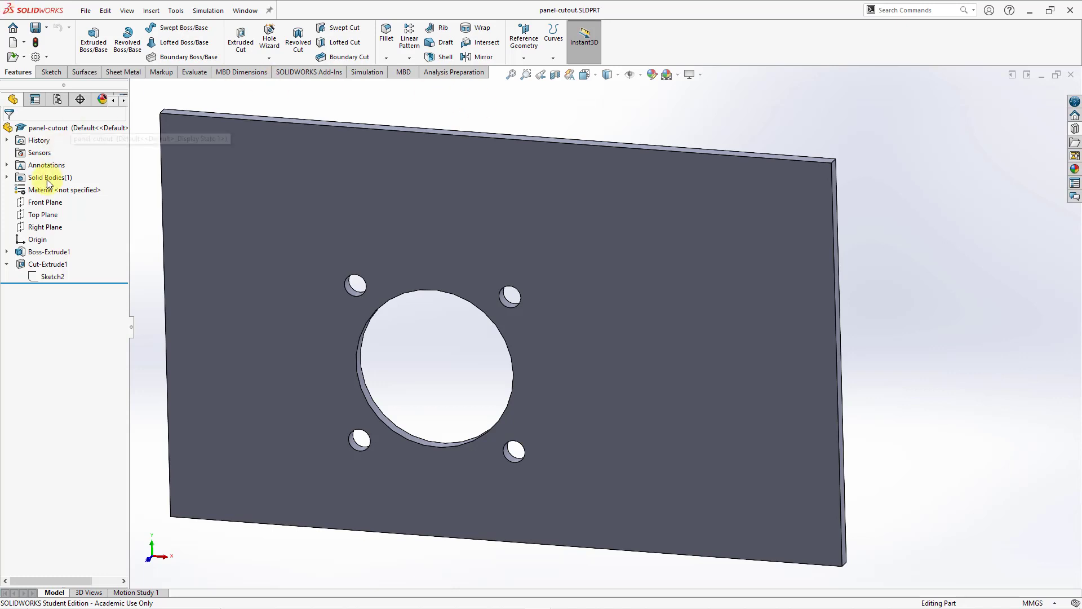
# Select the cut feature and its sketch in the tree to inspect the cutout's dimensions.
pyautogui.click(54, 270)
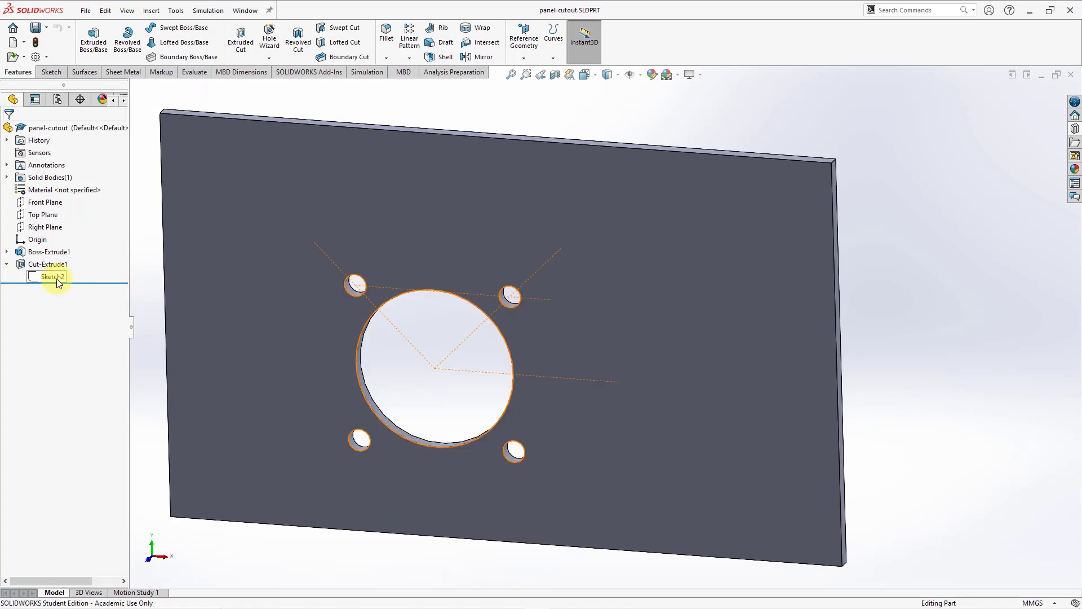
pyautogui.click(56, 278)
pyautogui.click(47, 264)
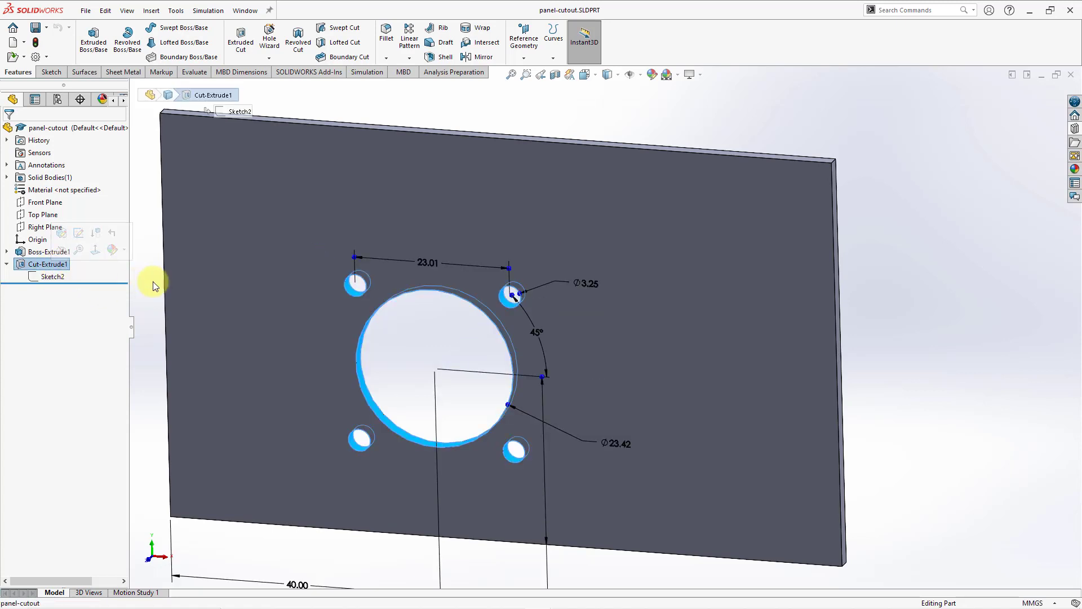
pyautogui.click(155, 285)
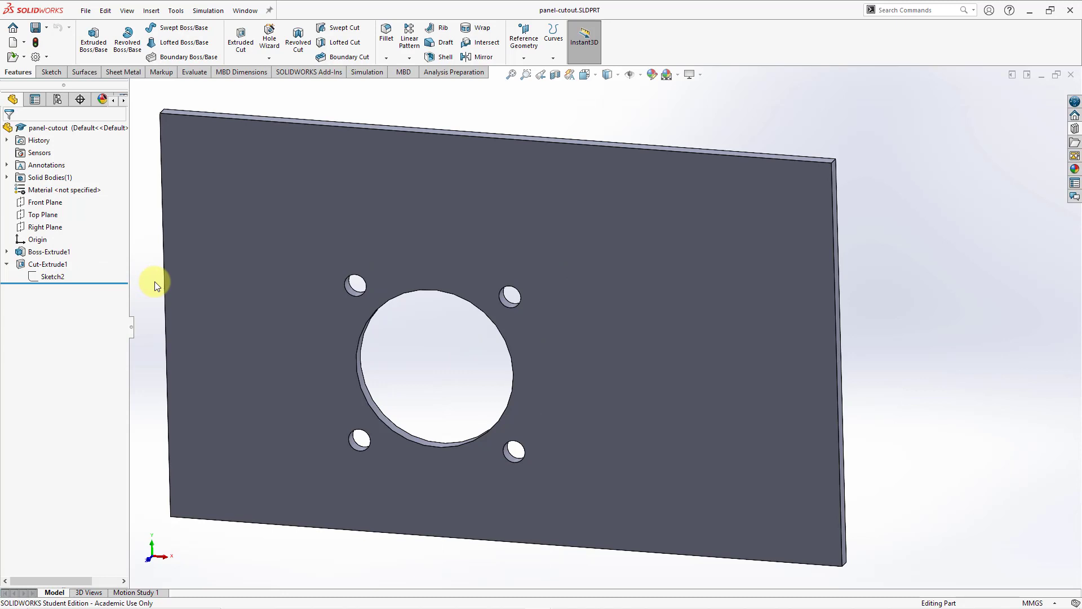
pyautogui.click(55, 267)
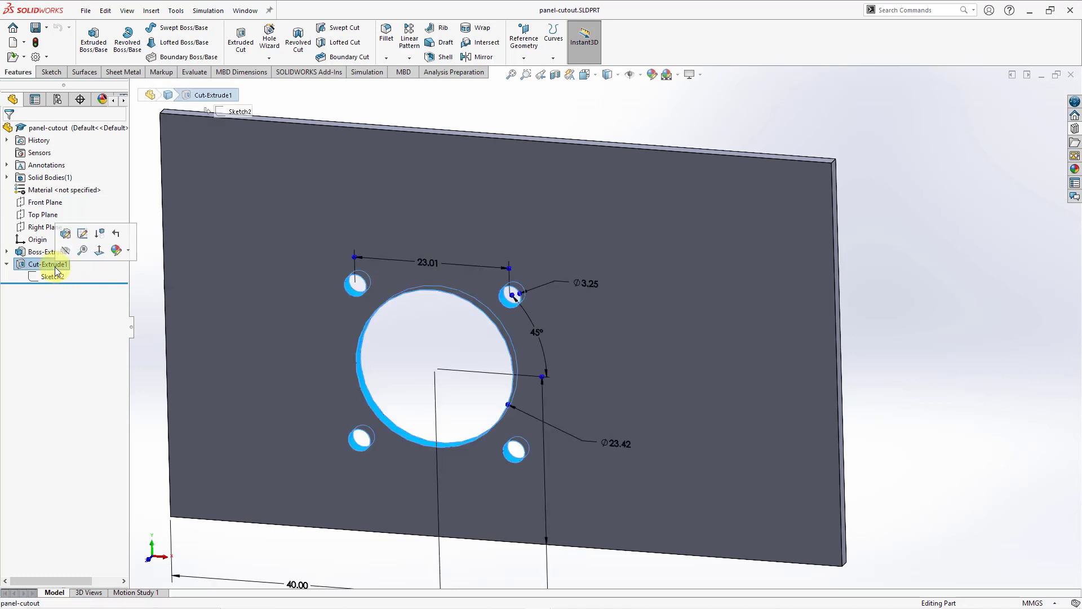
pyautogui.click(53, 274)
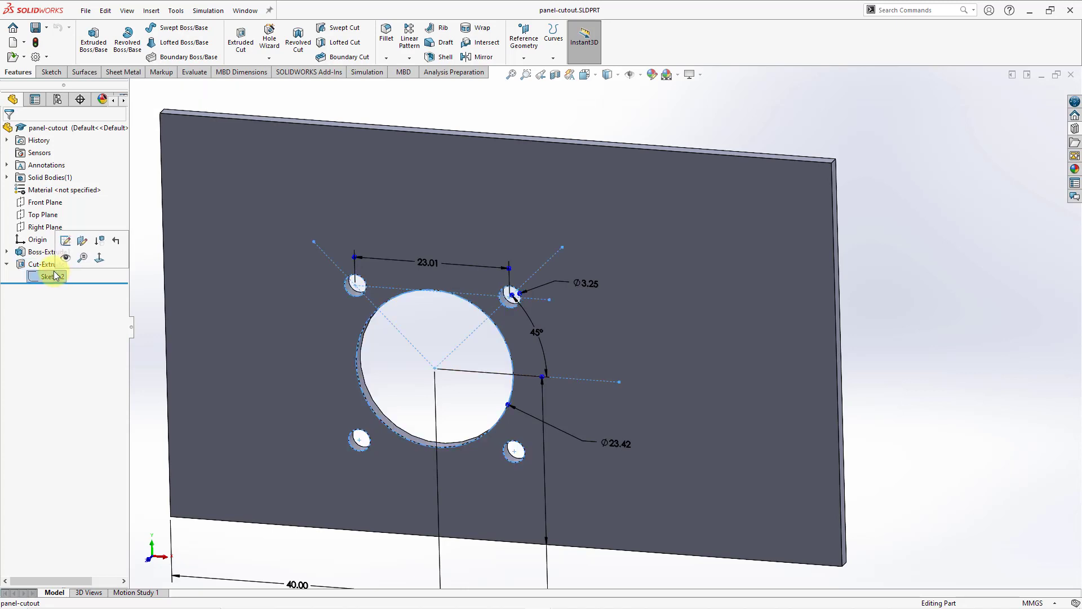
pyautogui.keyDown('ctrl'); pyautogui.click(50, 265); pyautogui.keyUp('ctrl')
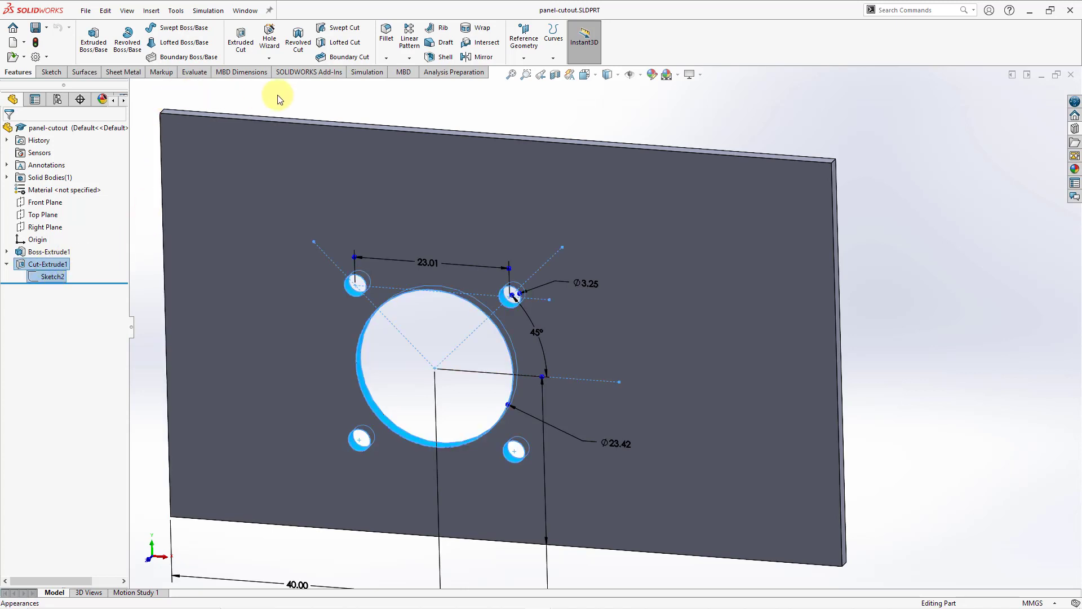
pyautogui.click(876, 129)
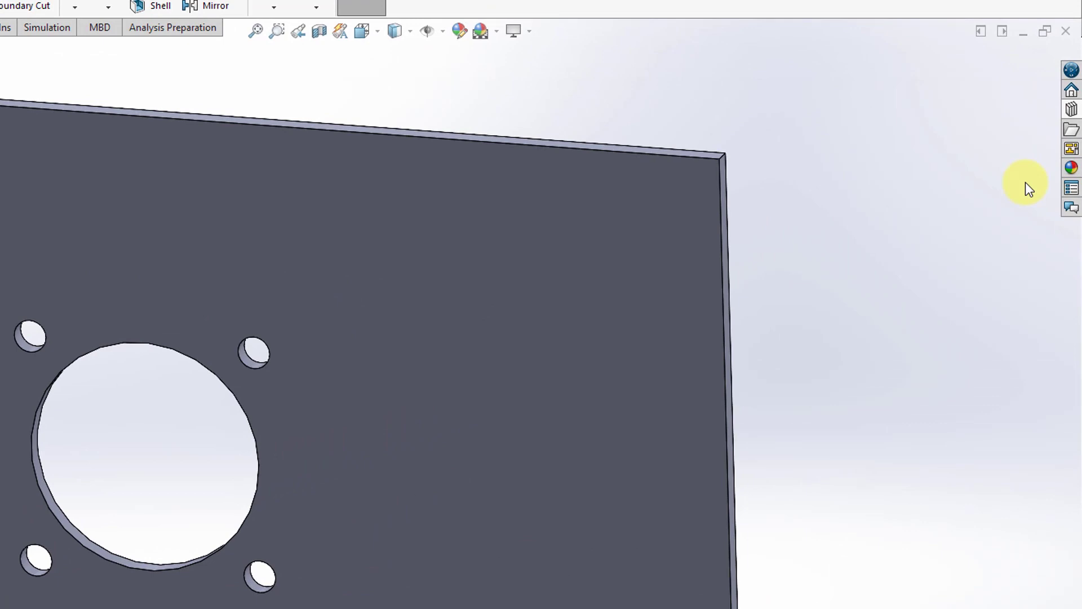
# Create a Design Library folder named 'cabling'.
pyautogui.click(1071, 111)
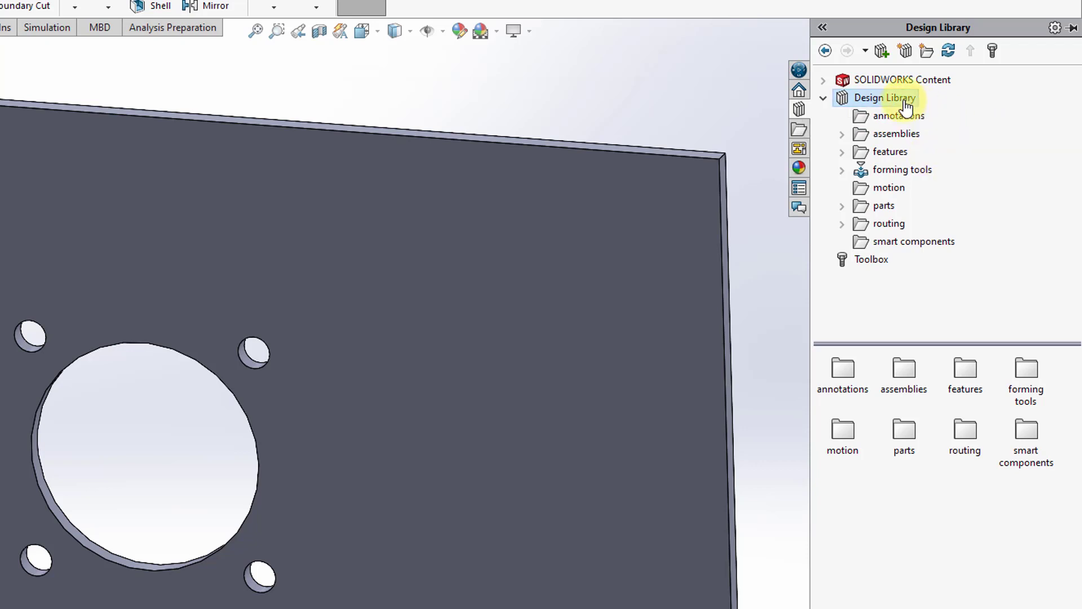
pyautogui.click(925, 53)
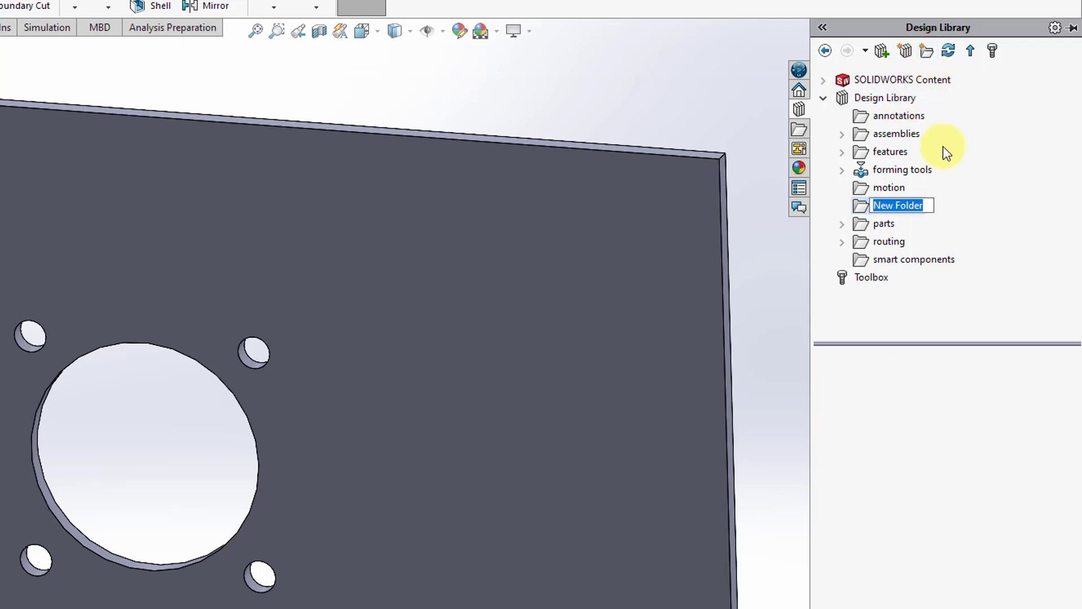
pyautogui.write('cablin')
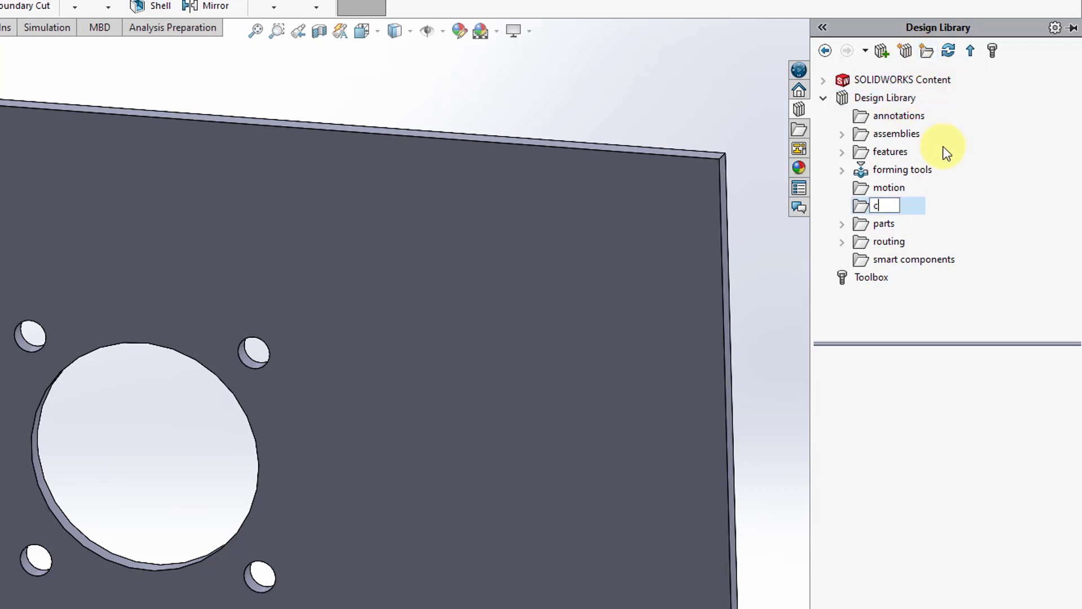
pyautogui.write('g')
pyautogui.press('Return')
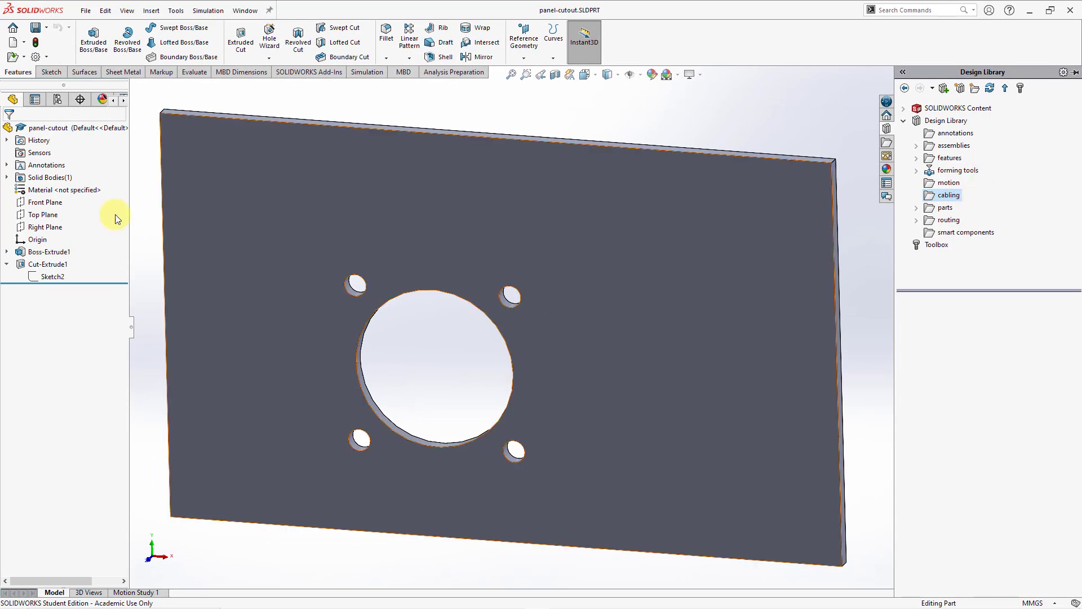
# Select Cut-Extrude1 in the tree and show the Design Library pane.
pyautogui.click(54, 265)
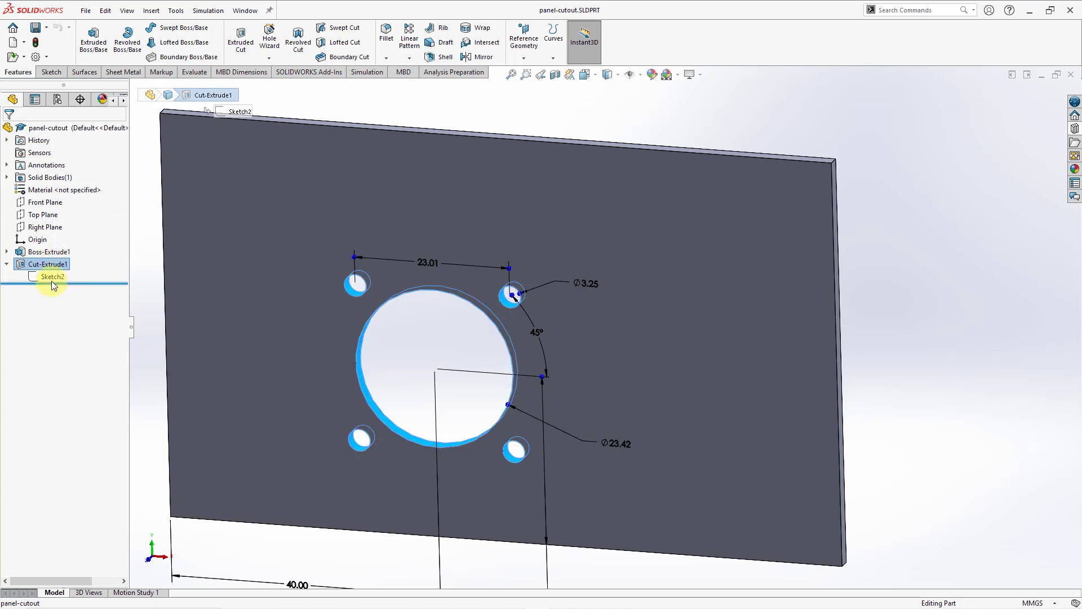
pyautogui.click(1075, 130)
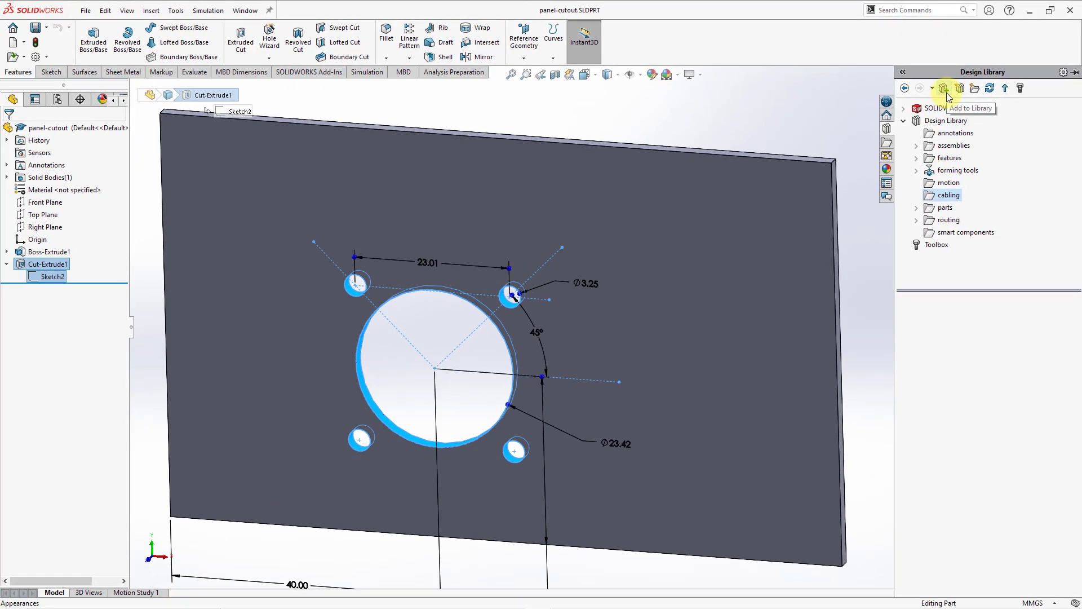
# Save the cut as Lib Feat Part 'c-shell-panel-cutout' in cabling, with References checked.
pyautogui.click(945, 90)
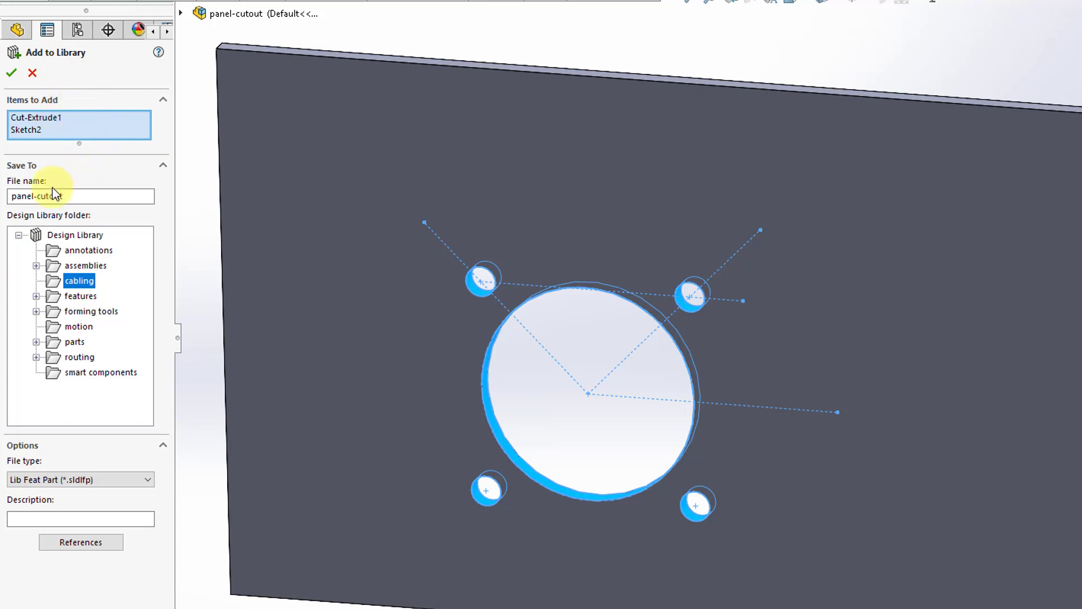
pyautogui.click(12, 202)
pyautogui.write('c-shell')
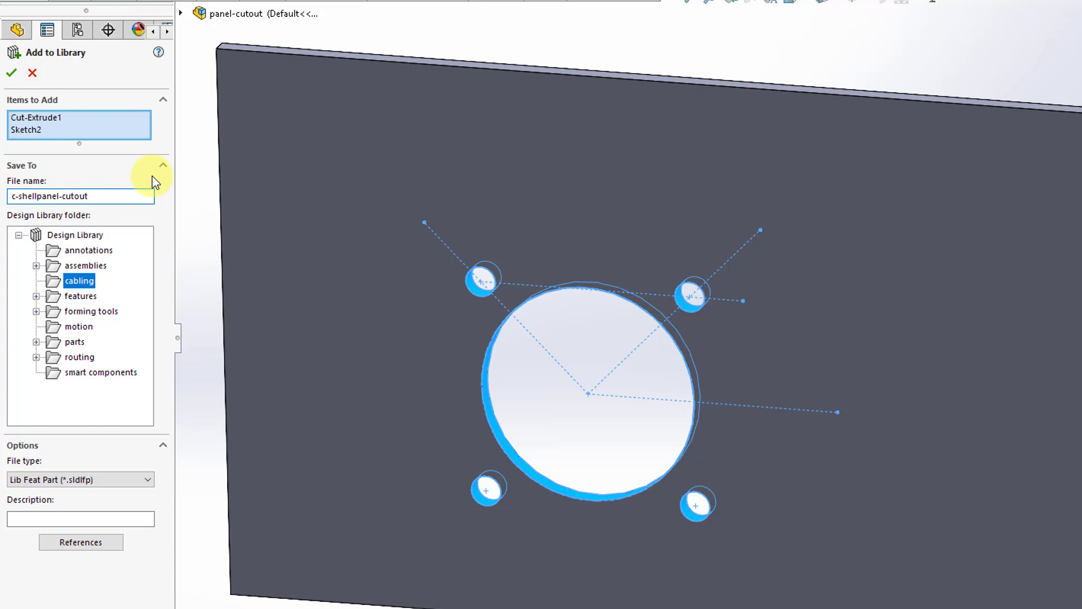
pyautogui.write('-')
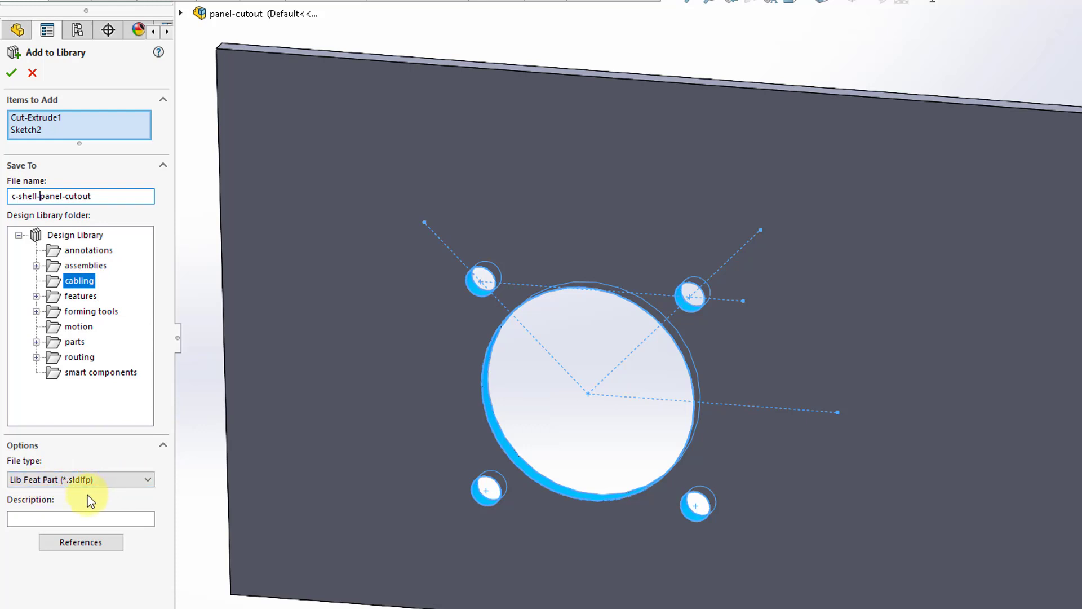
pyautogui.click(132, 479)
pyautogui.click(135, 484)
pyautogui.click(74, 518)
pyautogui.click(73, 518)
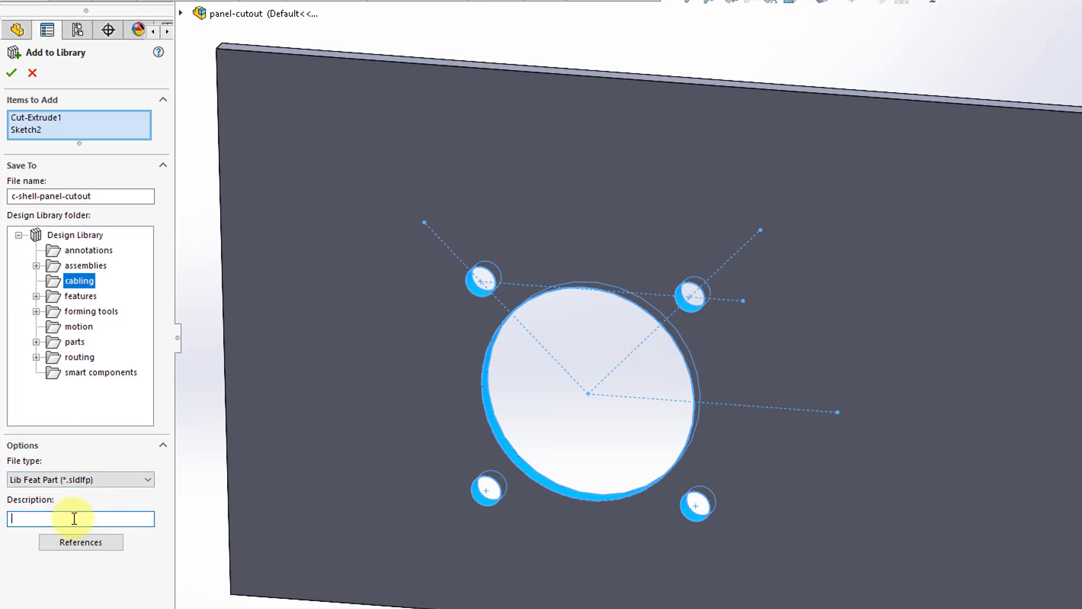
pyautogui.click(85, 547)
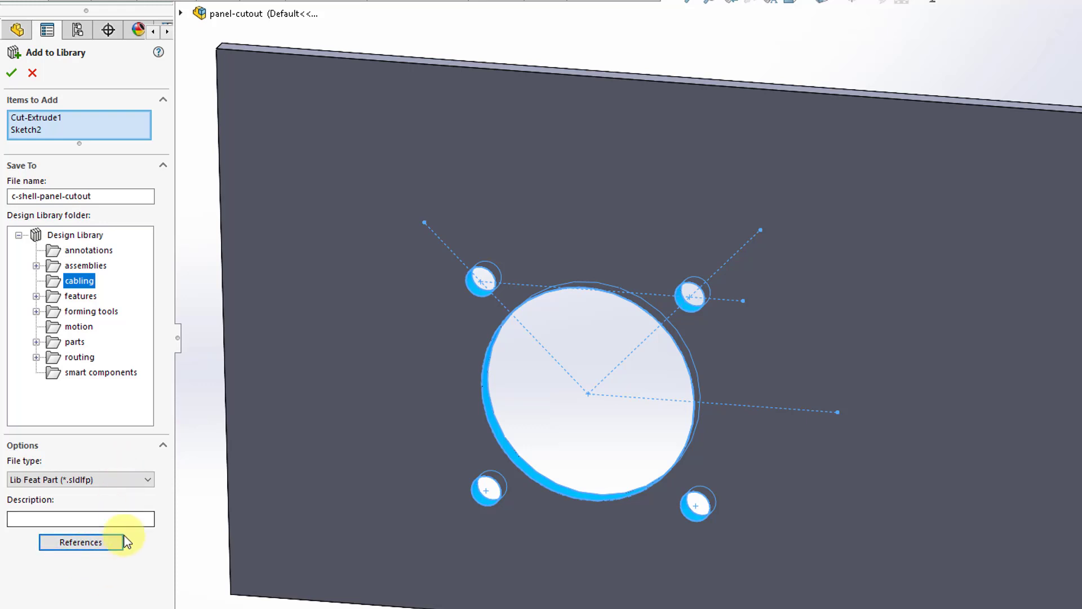
pyautogui.click(88, 546)
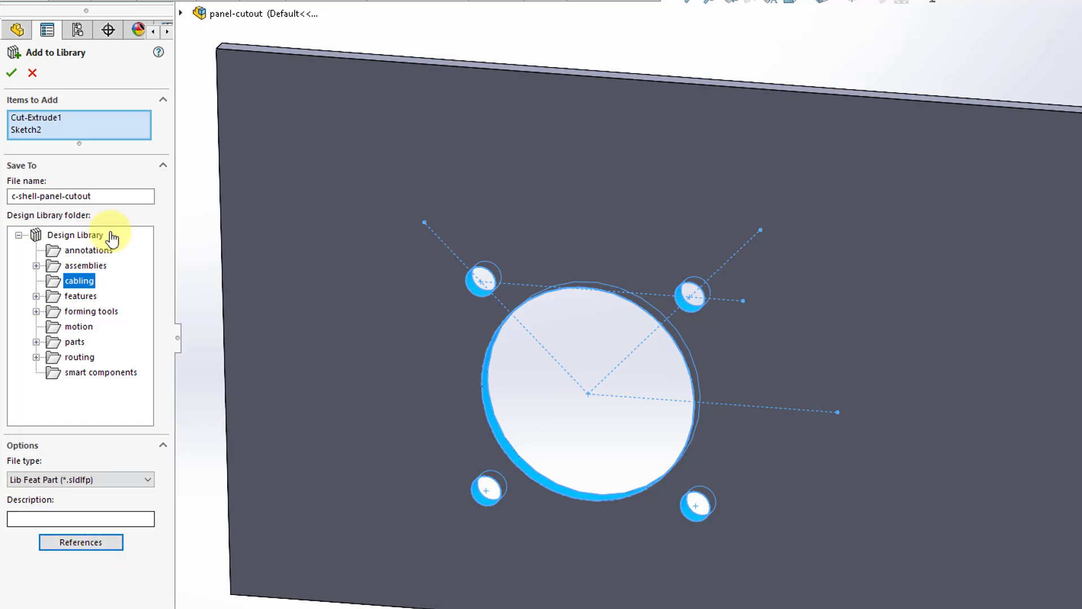
pyautogui.click(12, 73)
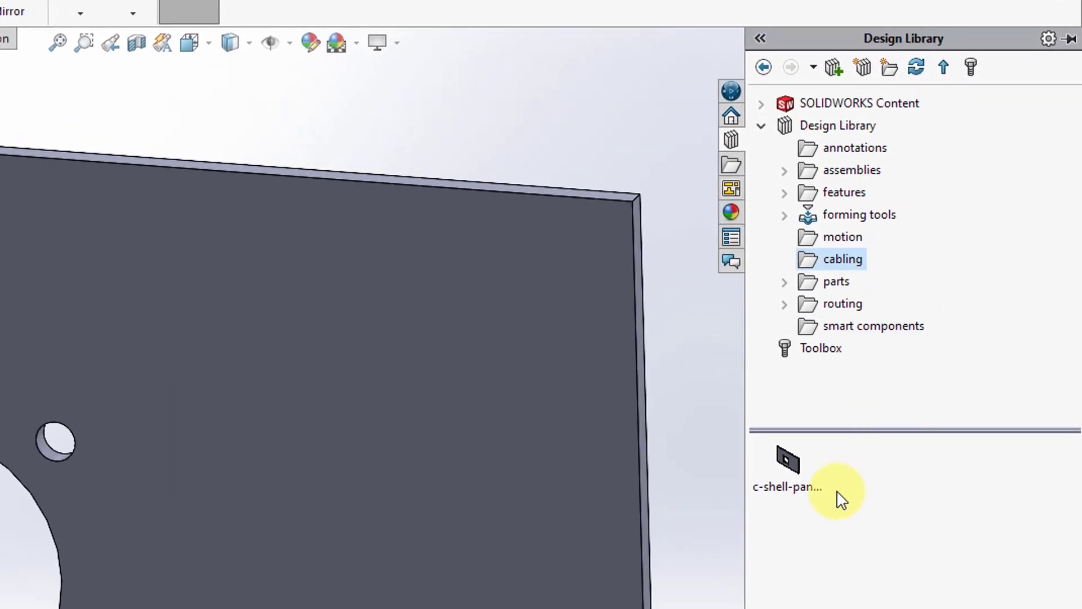
pyautogui.moveTo(788, 468)
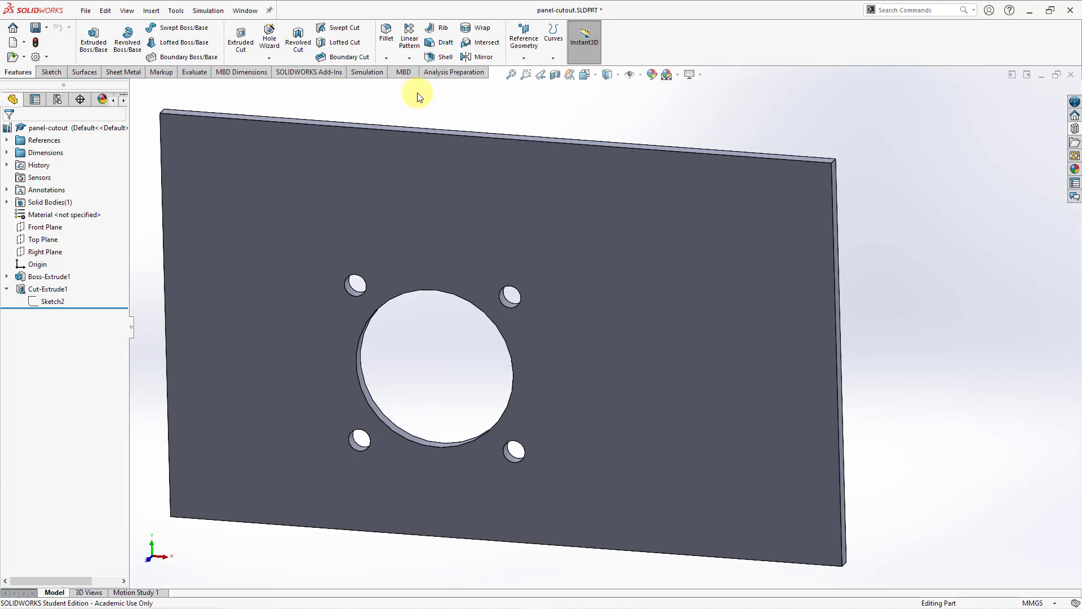
# Switch to place-library-part.SLDPRT, fit and pan the plate, and show the Design Library.
pyautogui.click(247, 10)
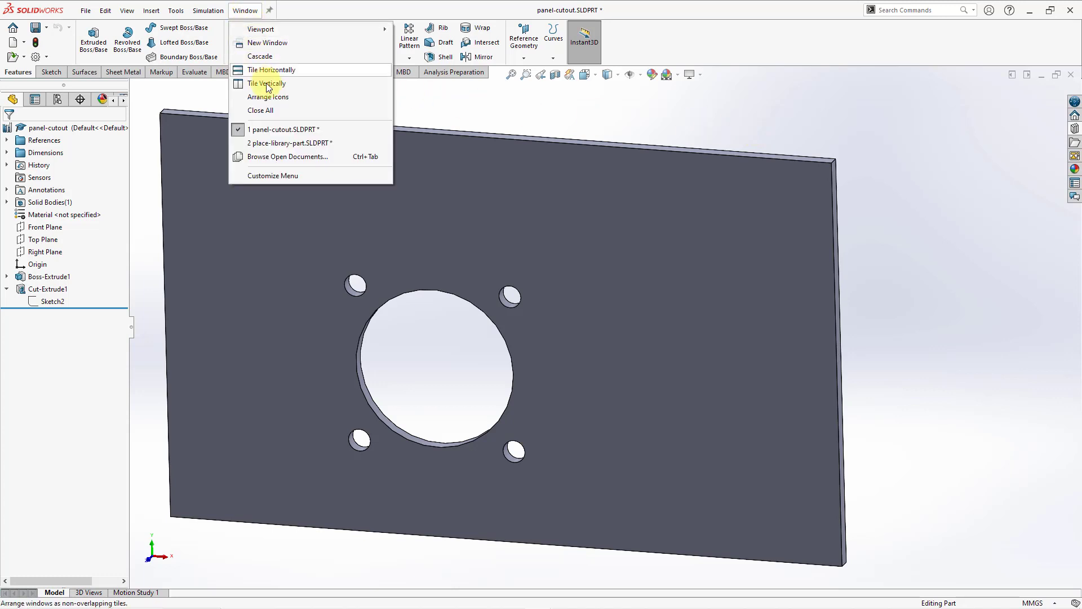
pyautogui.click(281, 144)
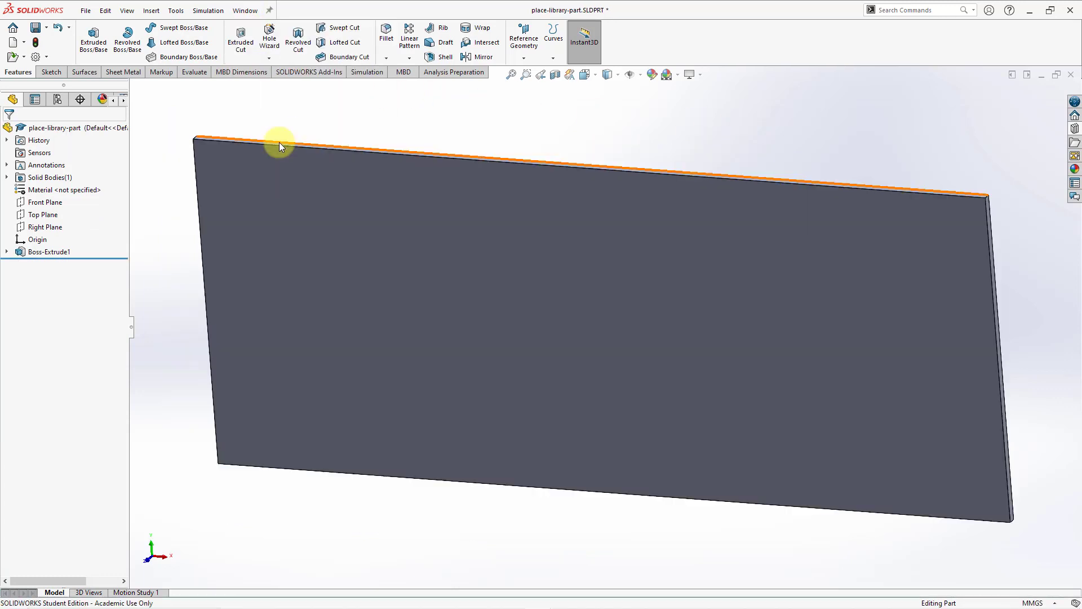
pyautogui.press('f')
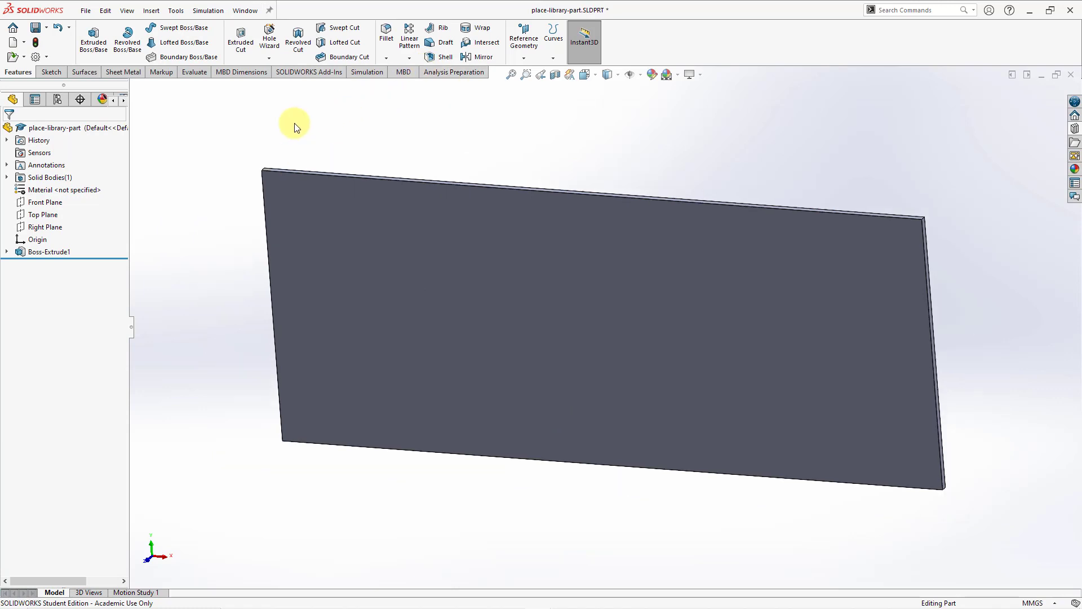
pyautogui.scroll(1, 738, 332)
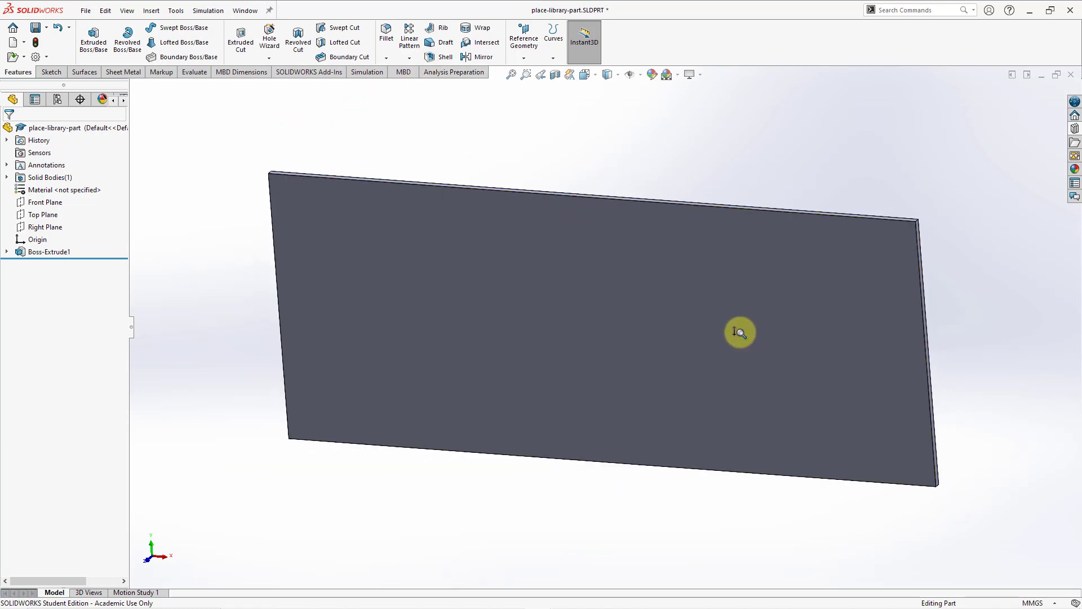
pyautogui.keyDown('ctrl'); pyautogui.moveTo(733, 341); pyautogui.dragTo(679, 316, button='middle'); pyautogui.keyUp('ctrl')
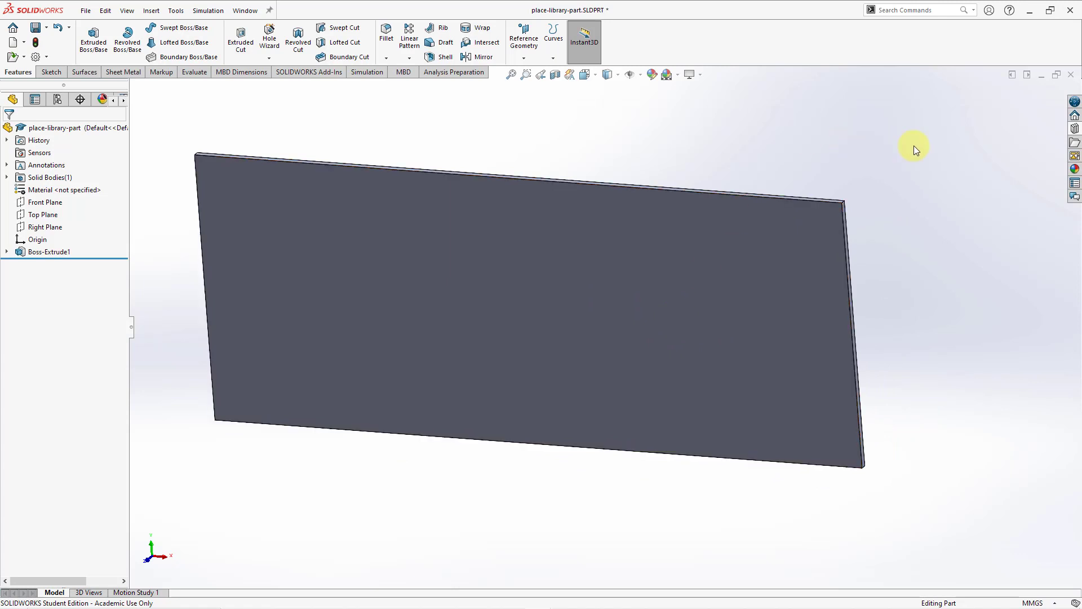
pyautogui.click(1073, 132)
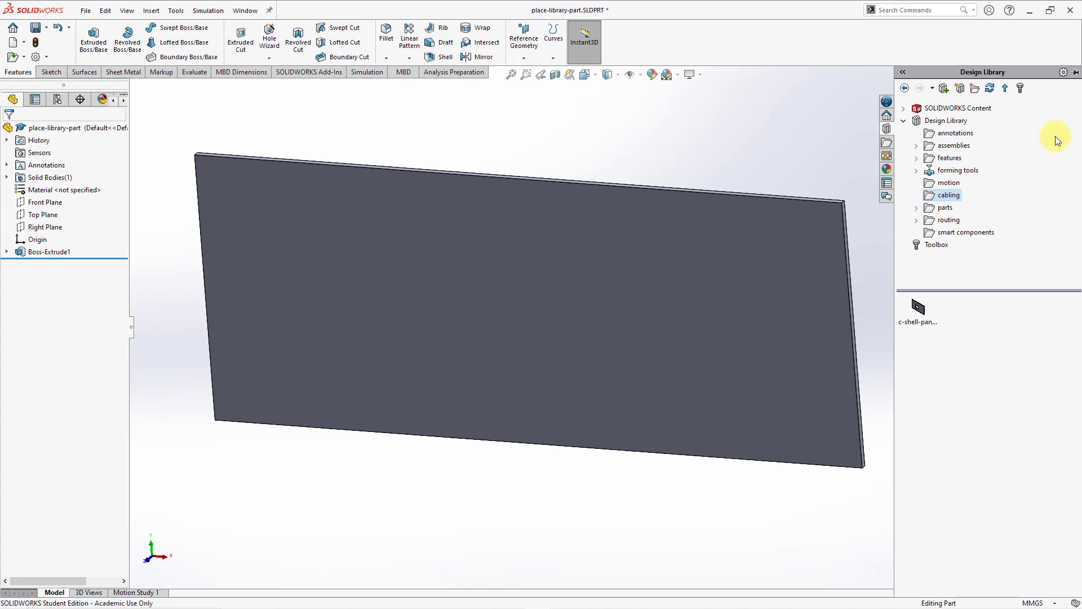
# Drag c-shell-panel-cutout from the library onto the plate's face.
pyautogui.click(914, 314)
pyautogui.moveTo(914, 313); pyautogui.dragTo(356, 327)
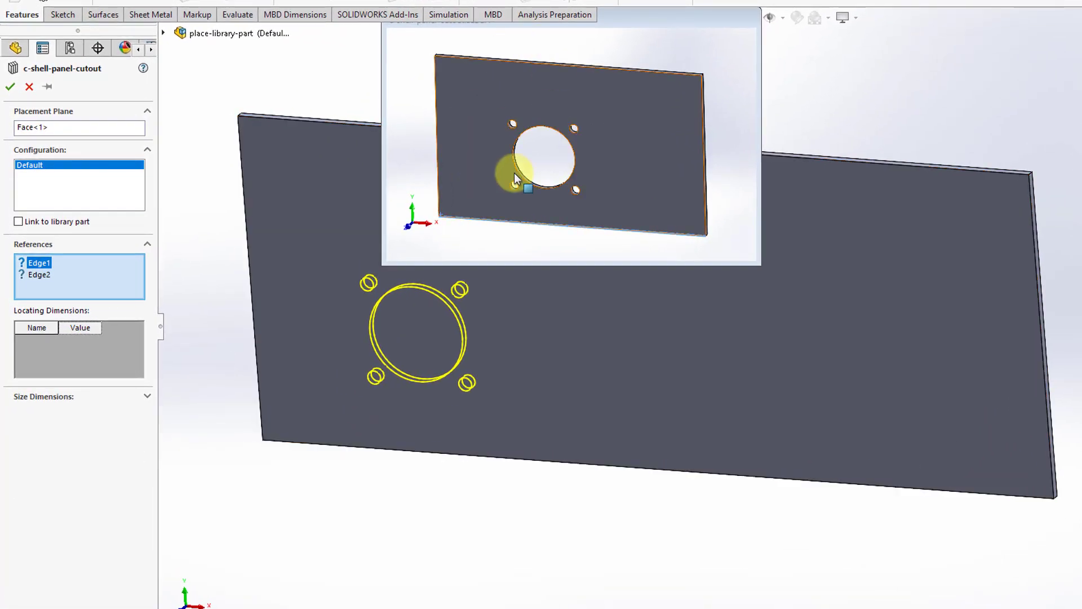
pyautogui.moveTo(686, 387); pyautogui.dragTo(778, 382, button='middle')
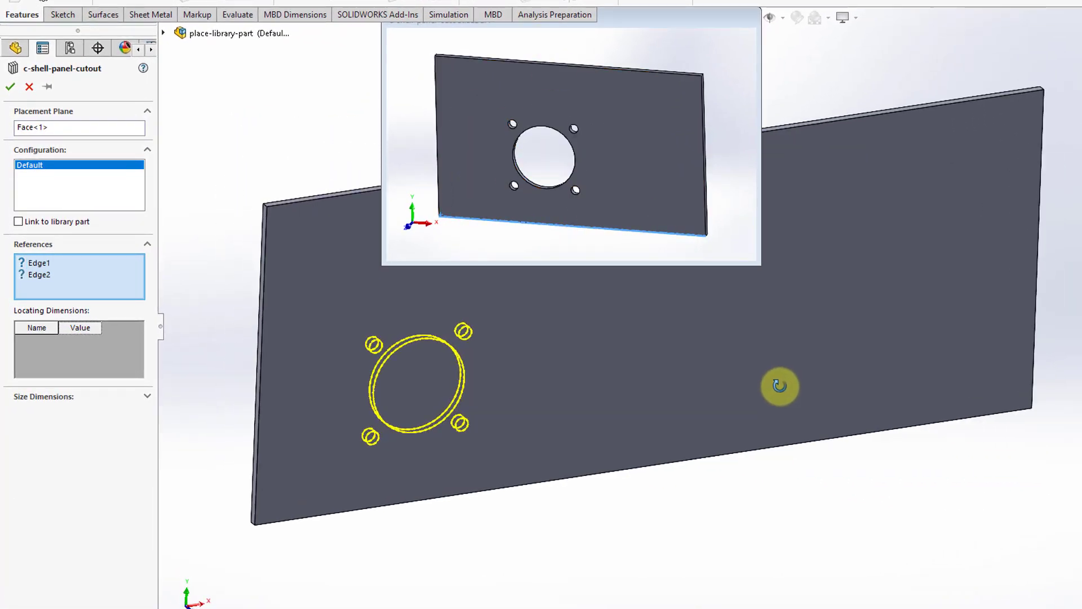
# Assign the plate's bottom edge as Edge1 and its left edge as Edge2.
pyautogui.click(39, 263)
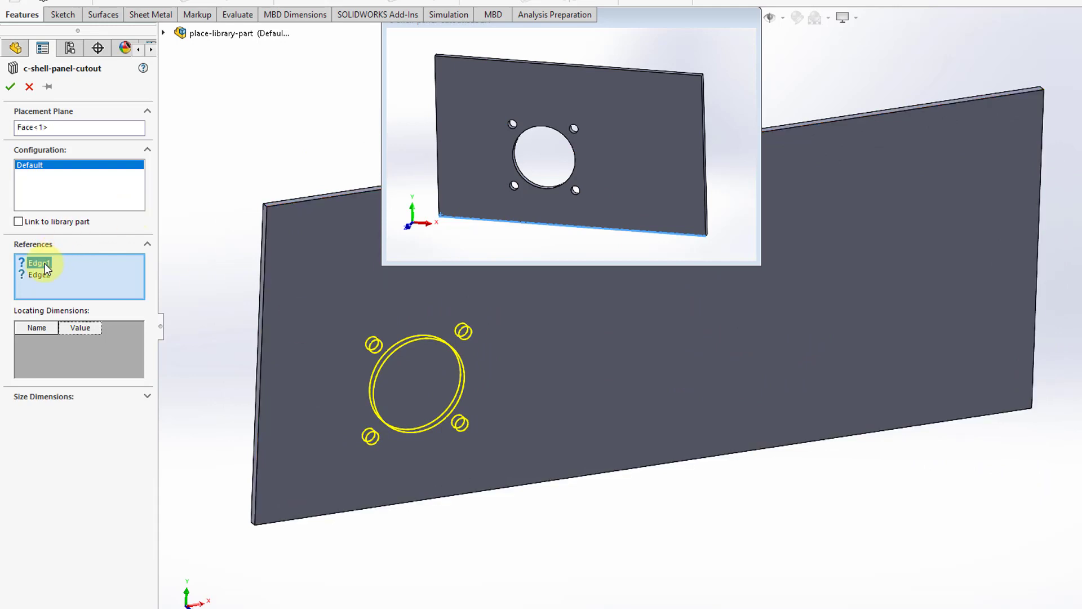
pyautogui.click(481, 225)
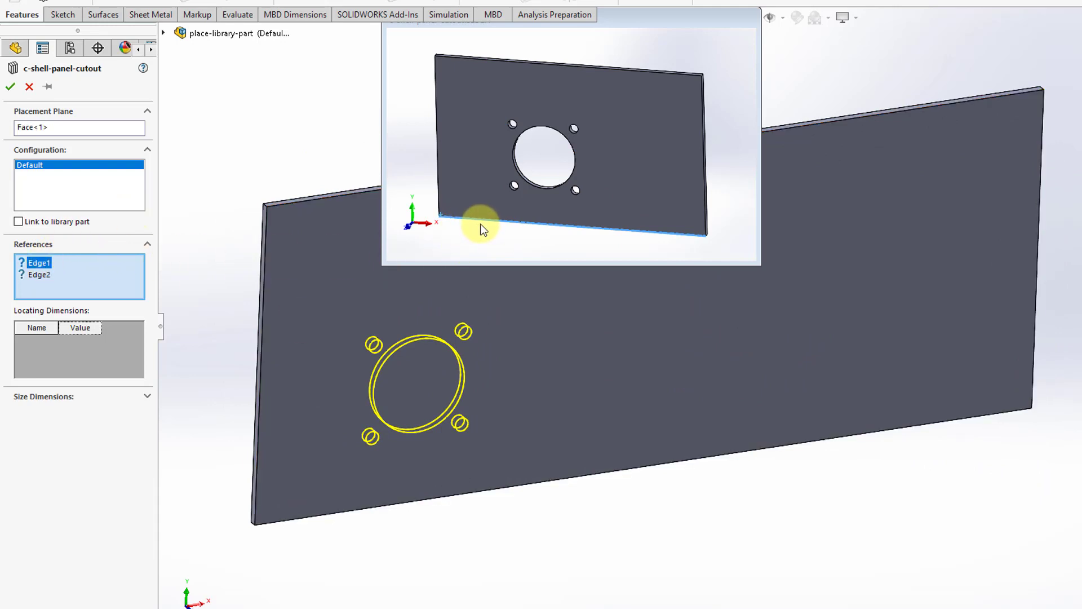
pyautogui.click(455, 497)
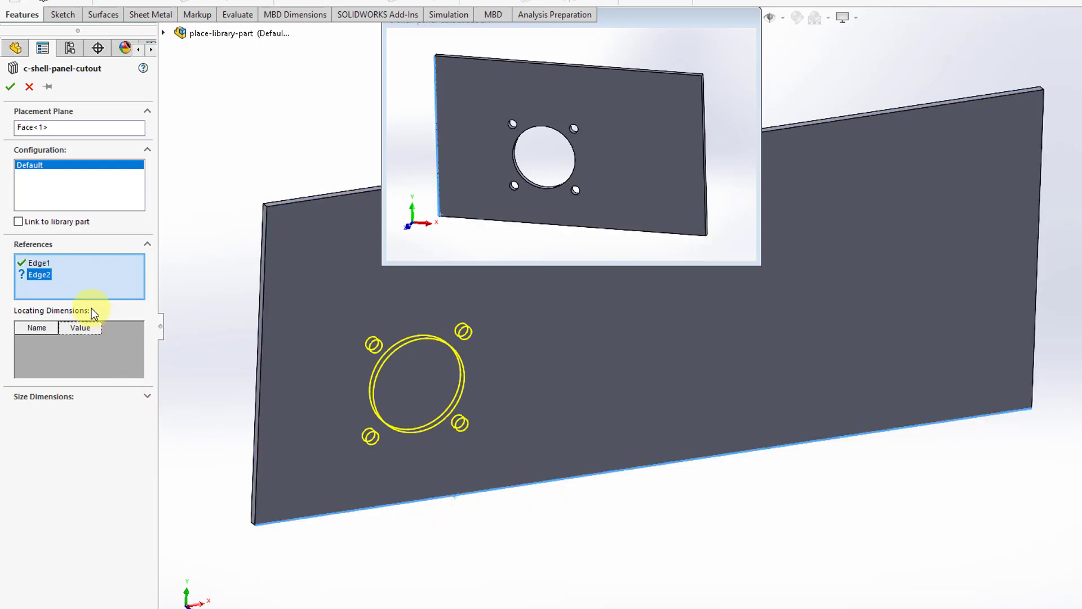
pyautogui.click(442, 78)
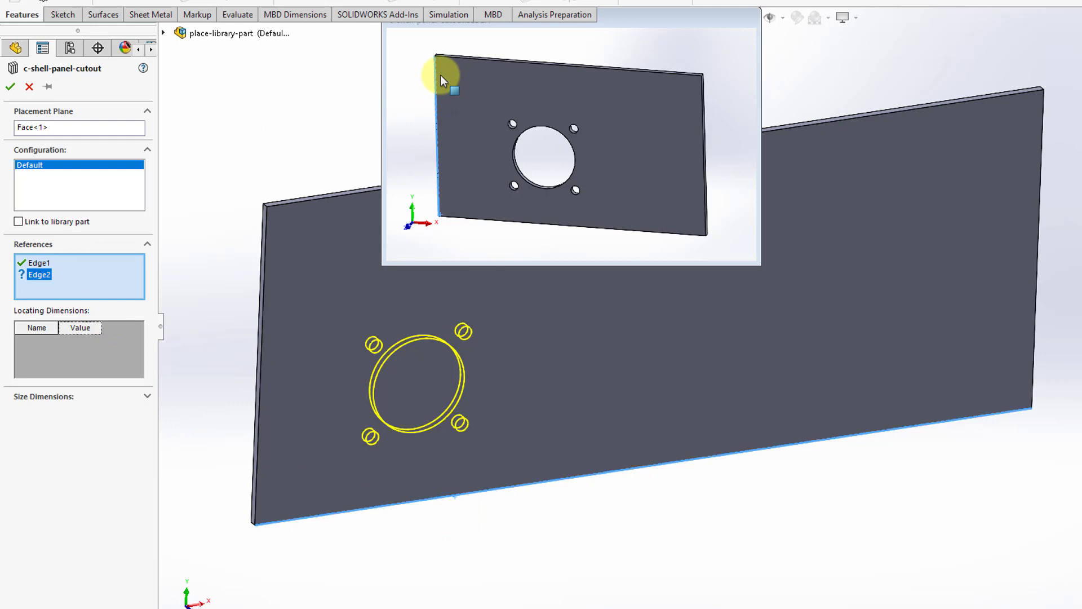
pyautogui.click(262, 364)
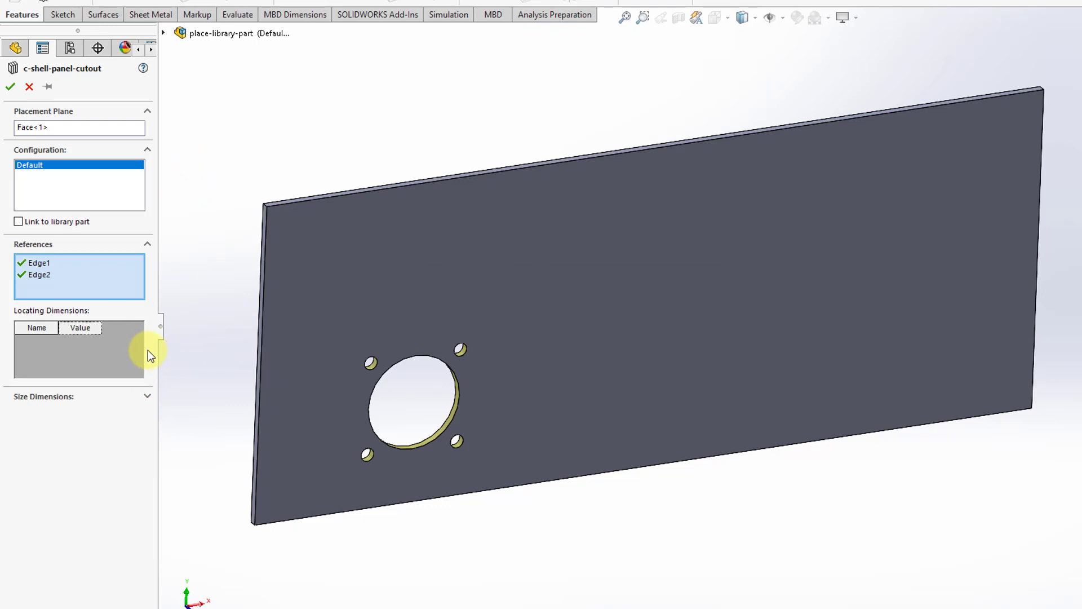
# Override the cutout's size dimensions, setting D3 to 50 mm and D4 to 120 mm.
pyautogui.click(147, 395)
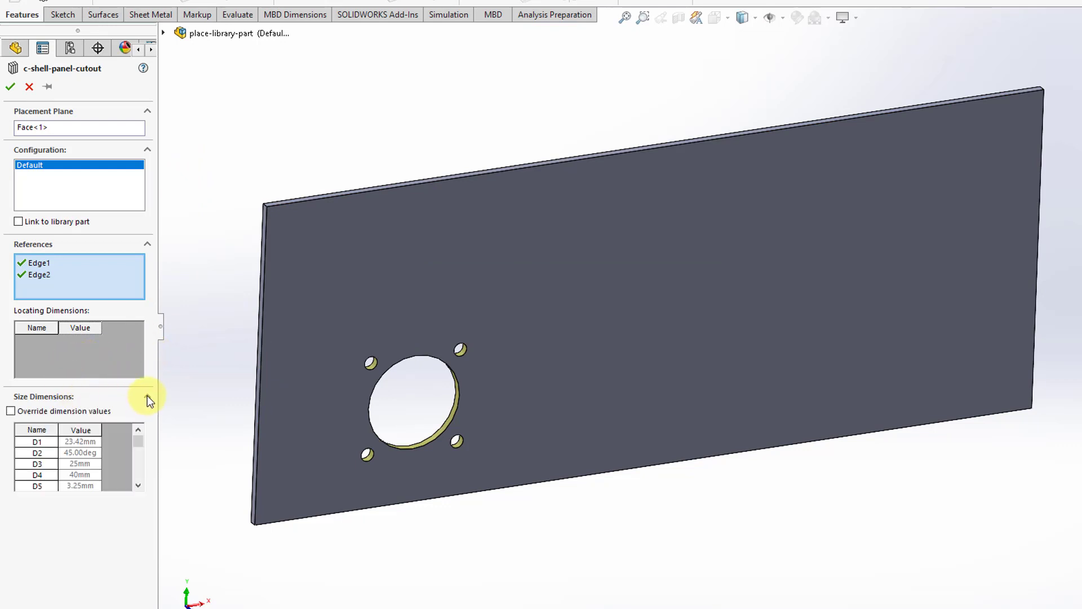
pyautogui.click(11, 411)
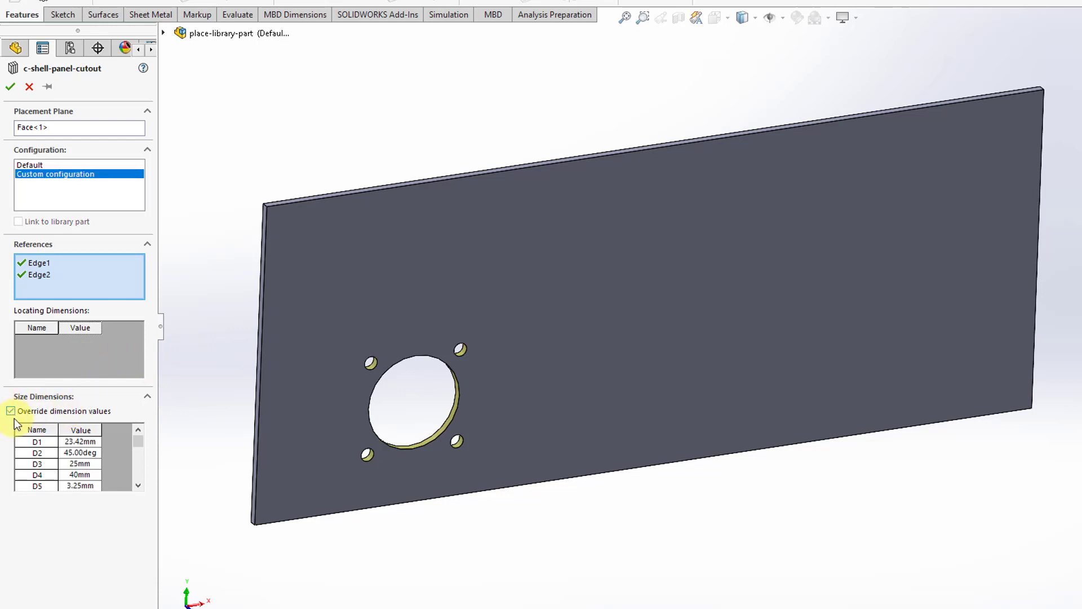
pyautogui.click(78, 464)
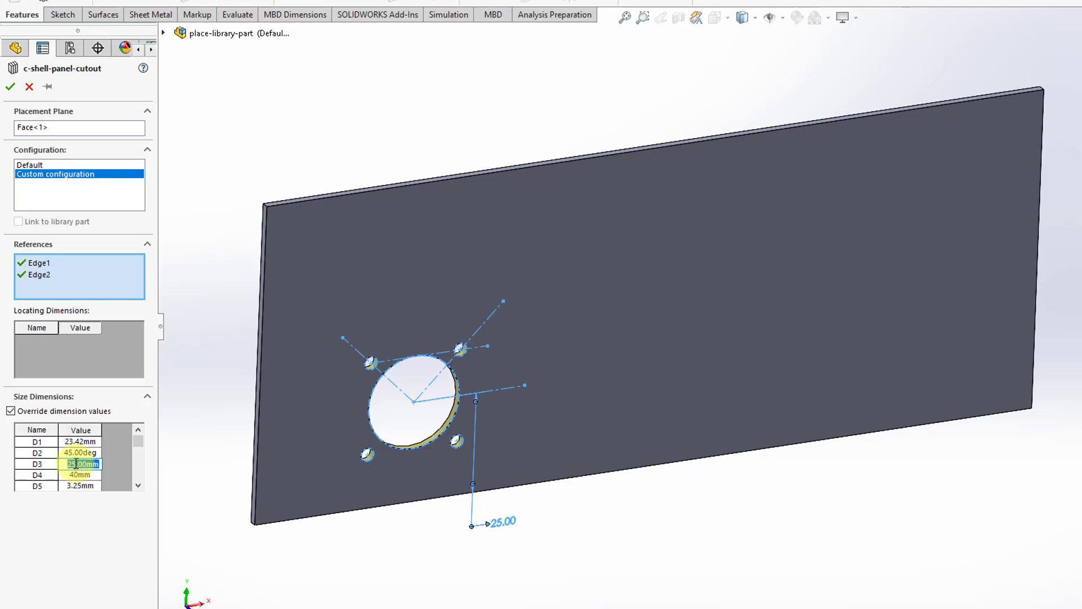
pyautogui.write('50')
pyautogui.press('Return')
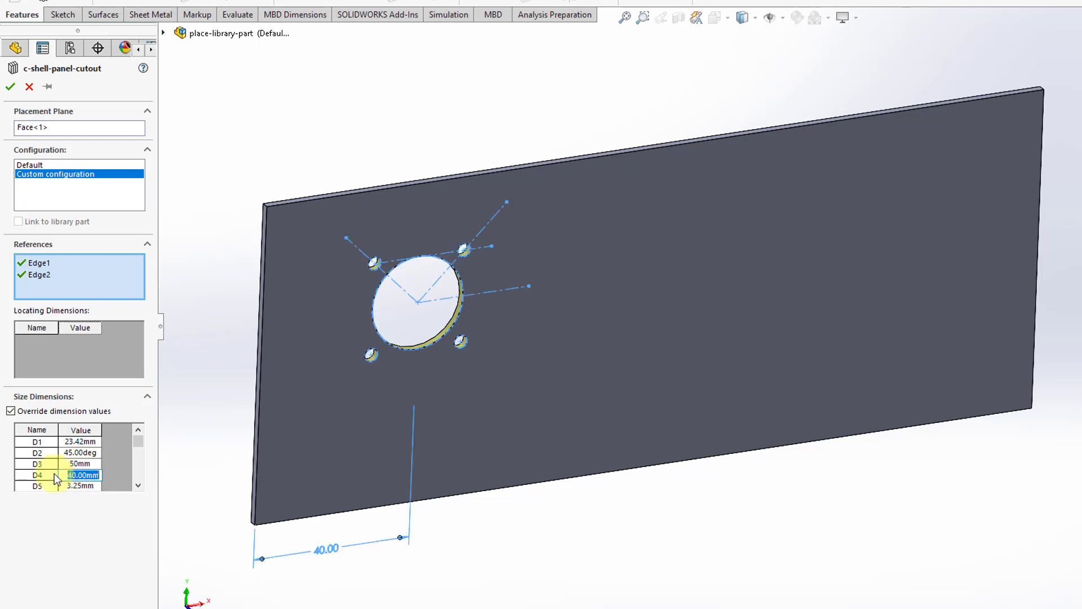
pyautogui.write('120')
pyautogui.press('Return')
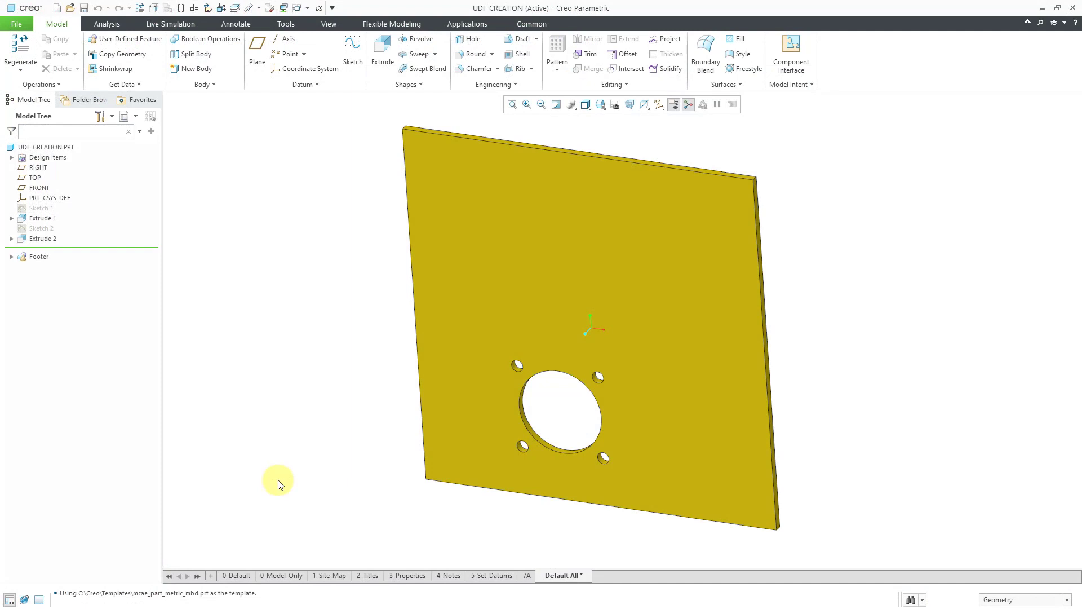
# Check Sketch 2 and Extrude 2 in the tree, then bring up the Tools UDF Library menu.
pyautogui.click(41, 228)
pyautogui.click(42, 239)
pyautogui.click(252, 296)
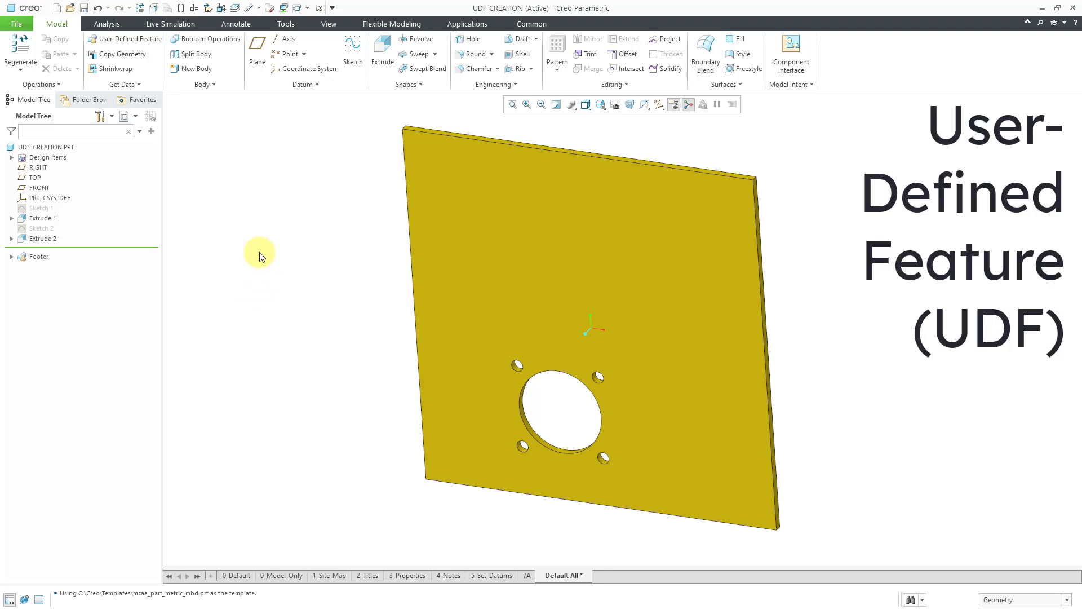
pyautogui.click(287, 25)
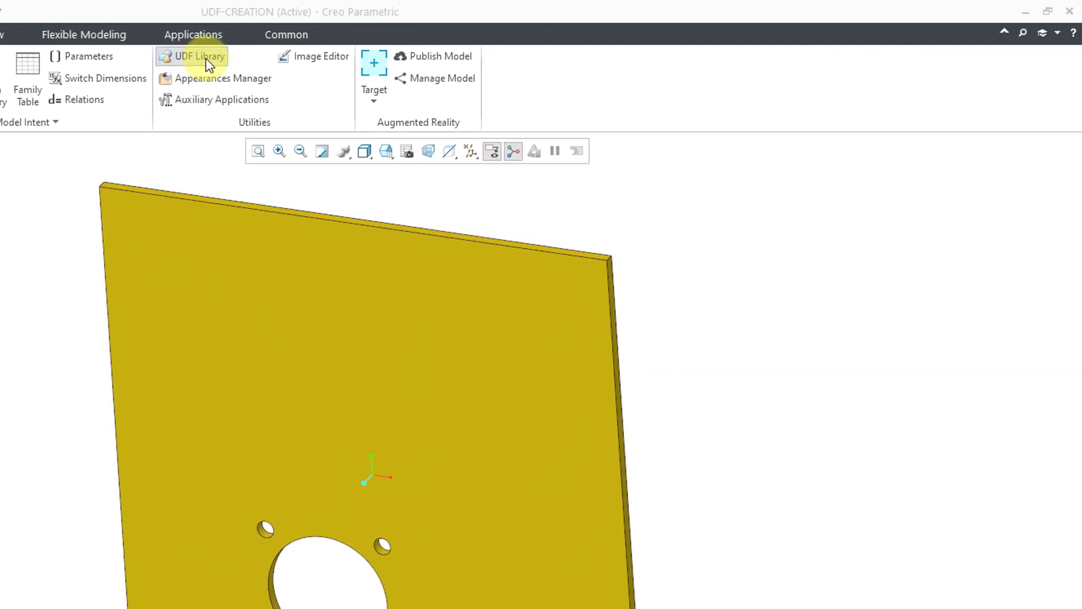
pyautogui.click(689, 59)
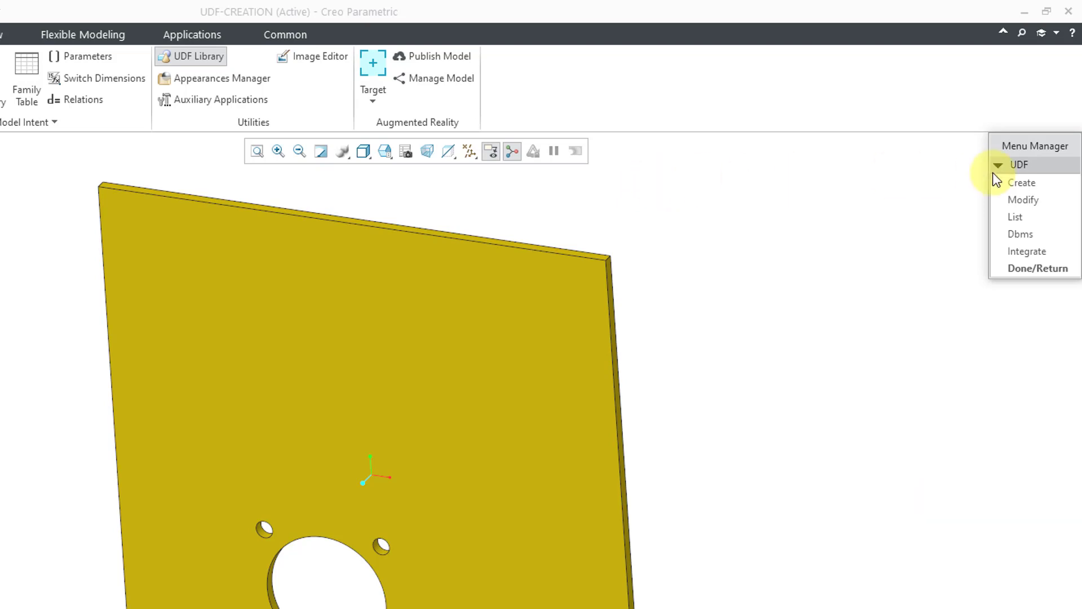
# Create a new UDF named 'c-shell-panel-cutout'.
pyautogui.click(1019, 183)
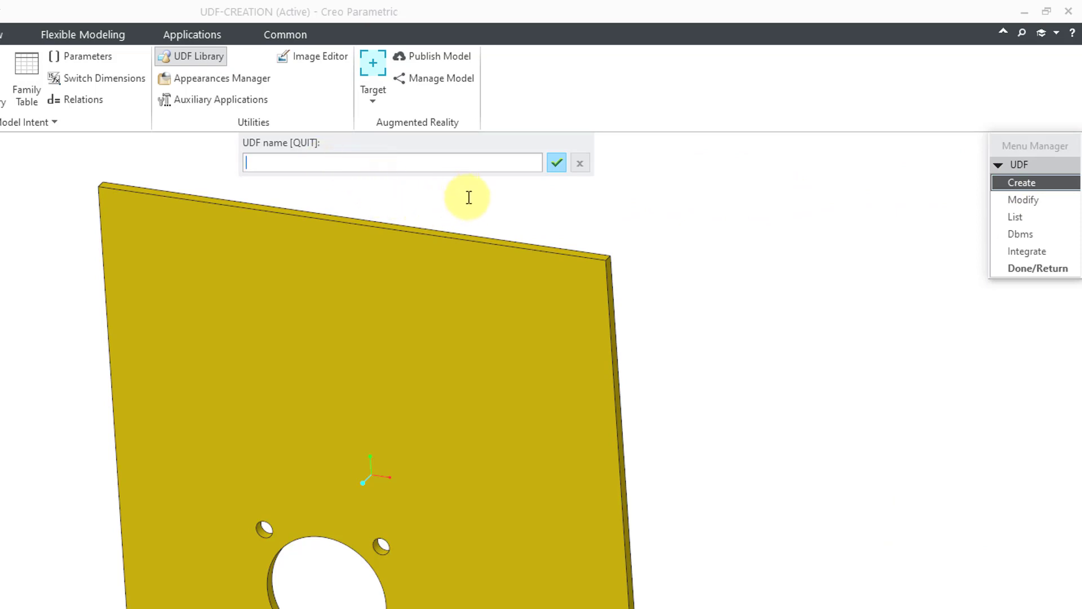
pyautogui.write('c-pa')
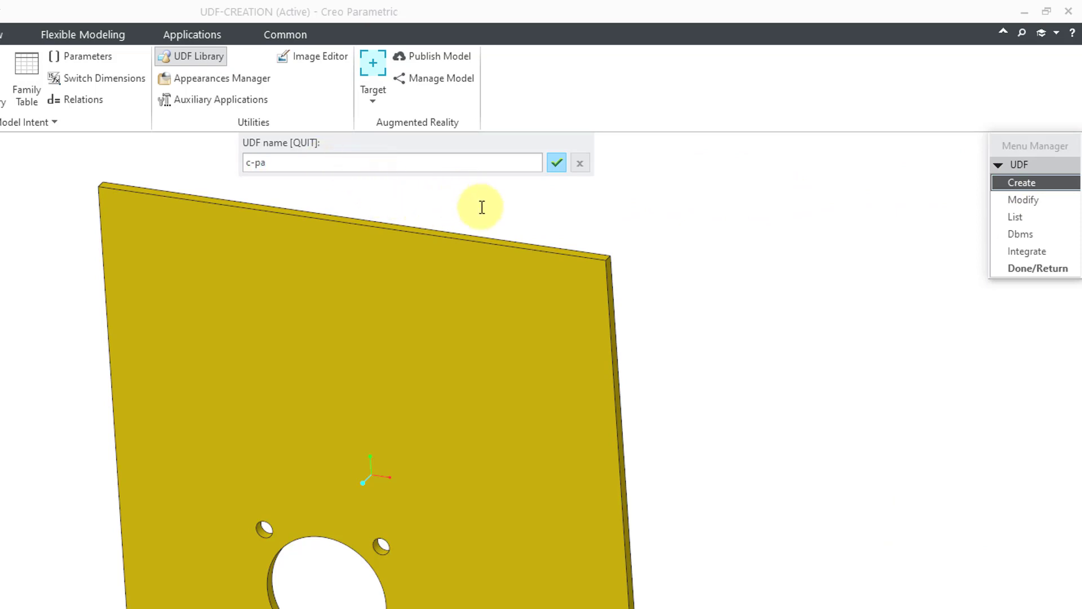
pyautogui.write('r')
pyautogui.press('BackSpace')
pyautogui.press('BackSpace')
pyautogui.press('BackSpace')
pyautogui.write('shell-panel-cutout')
pyautogui.press('Return')
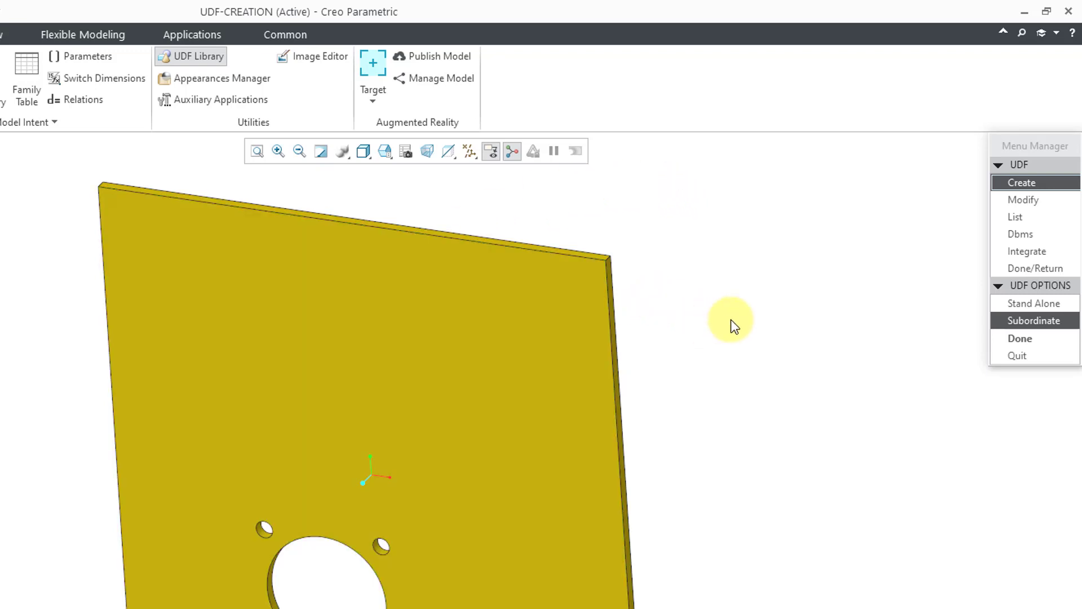
# Make the UDF Stand Alone and include the reference part.
pyautogui.click(1048, 305)
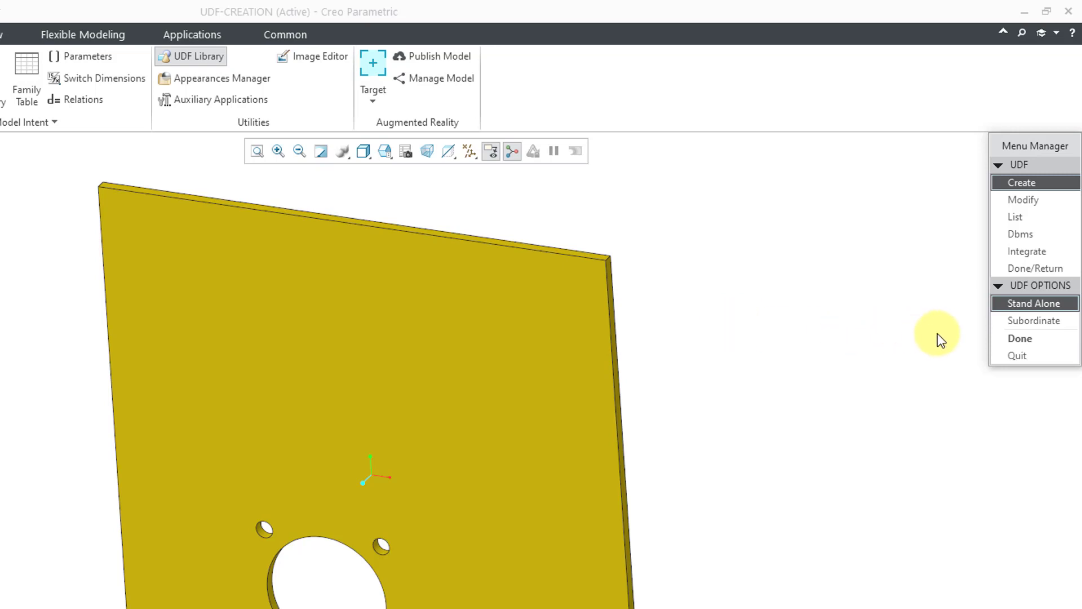
pyautogui.click(1012, 337)
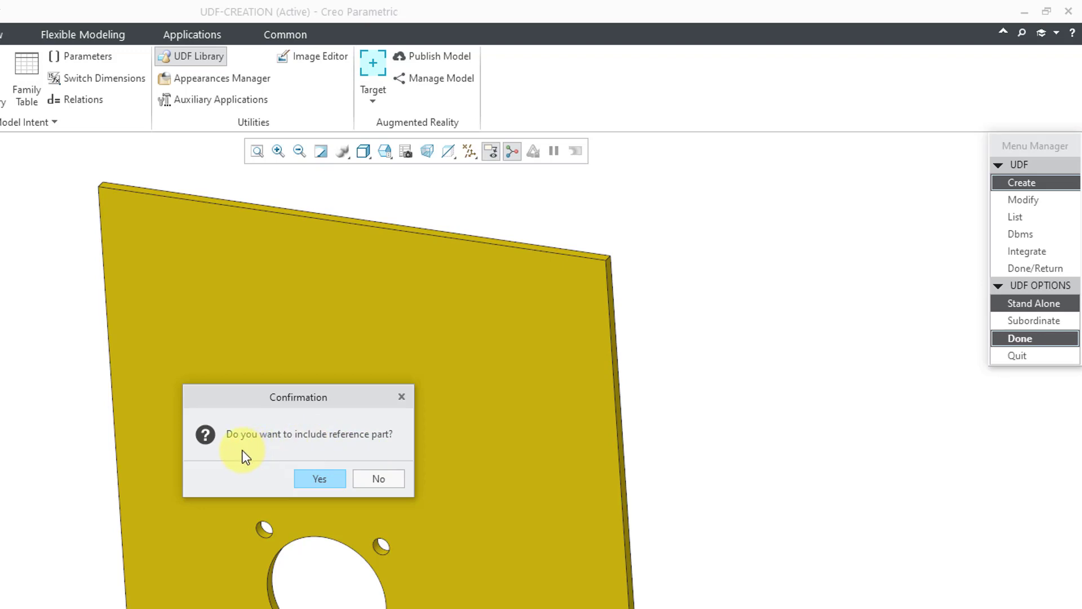
pyautogui.click(317, 479)
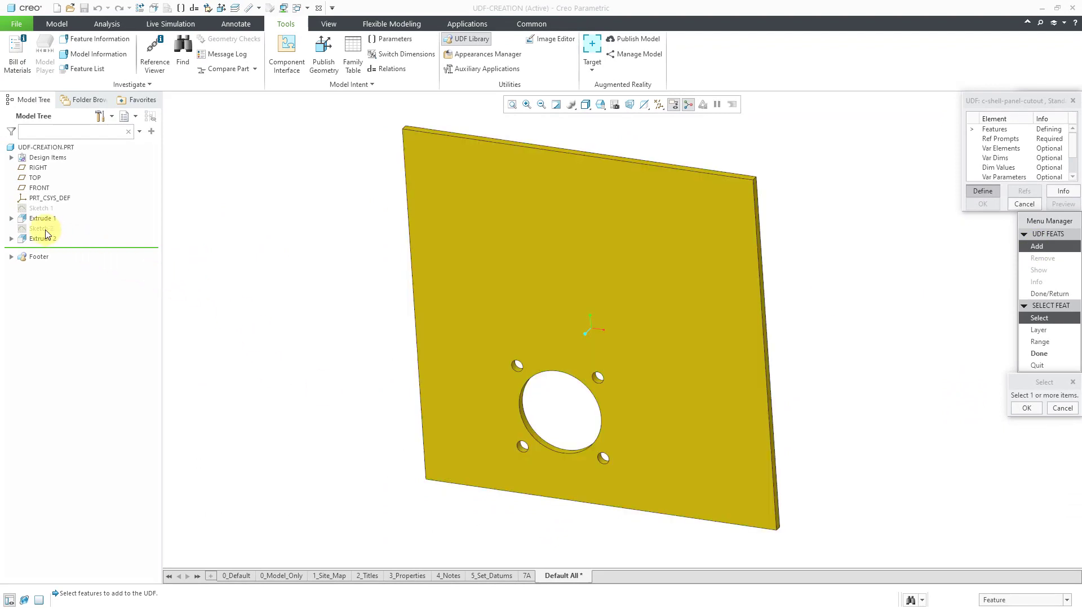
# Add Sketch 2 and Extrude 2 as the UDF's features and proceed to reference prompts.
pyautogui.click(45, 229)
pyautogui.keyDown('ctrl'); pyautogui.click(47, 239); pyautogui.keyUp('ctrl')
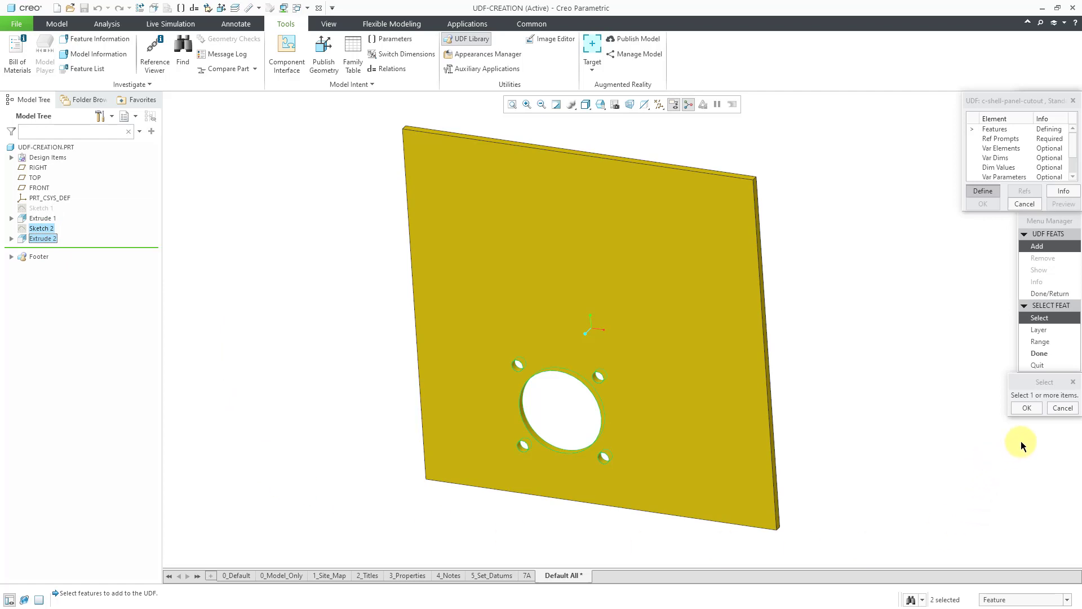
pyautogui.click(1028, 408)
pyautogui.click(1043, 353)
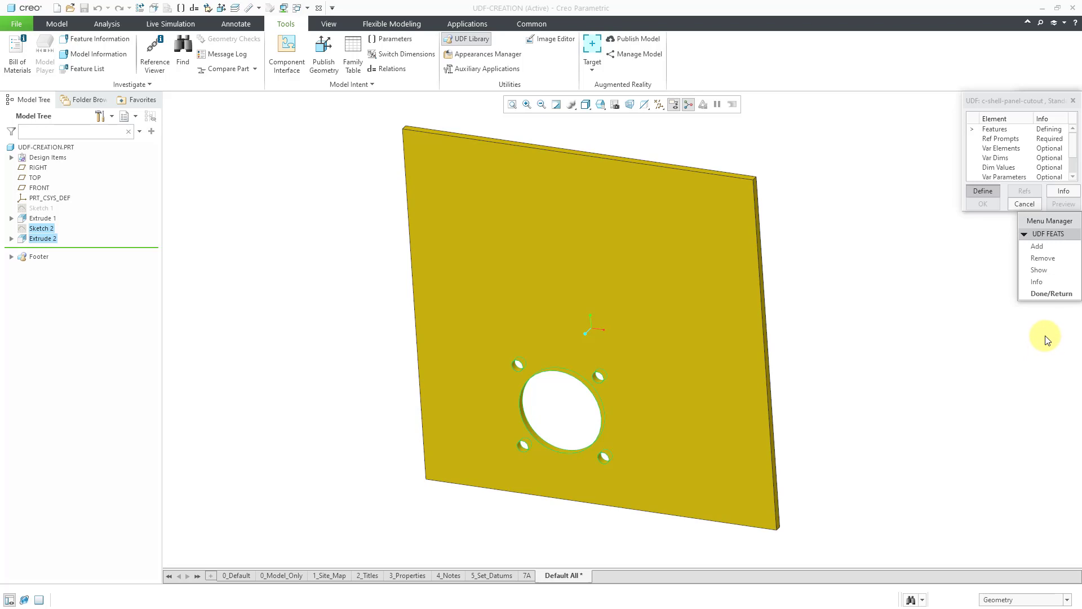
pyautogui.click(1049, 293)
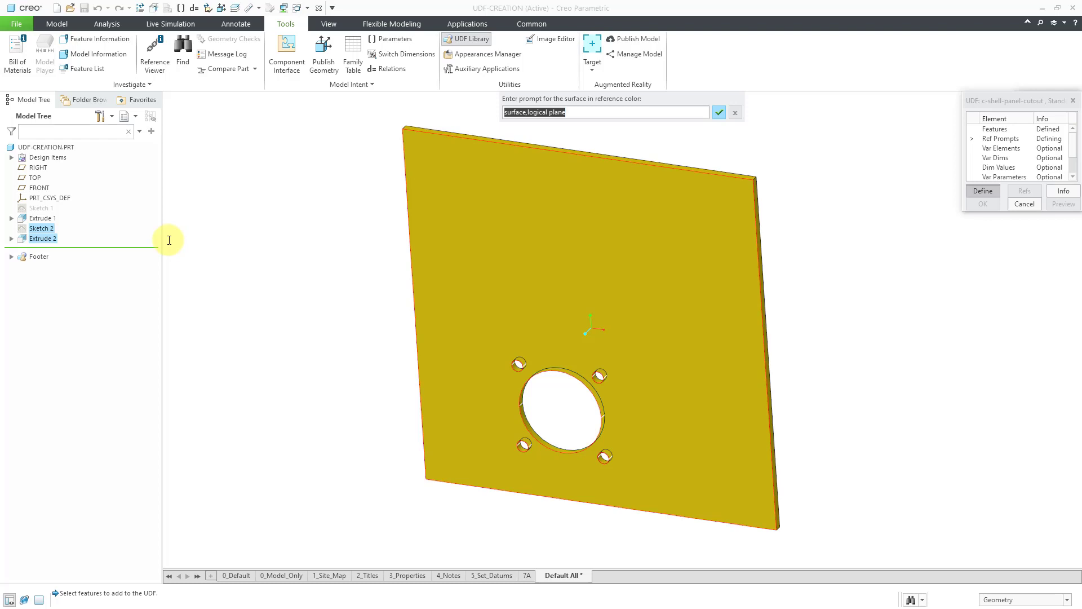
# Name the four UDF reference prompts: Placement Surface, Bottom Surface, Left Side Surface and Body.
pyautogui.write('Placement Surface')
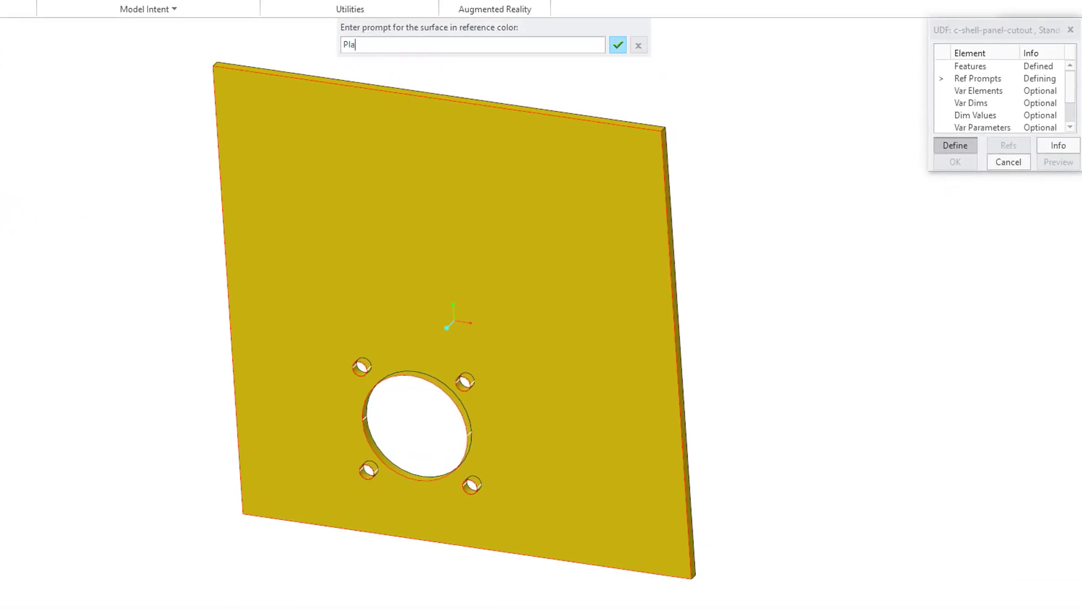
pyautogui.press('Return')
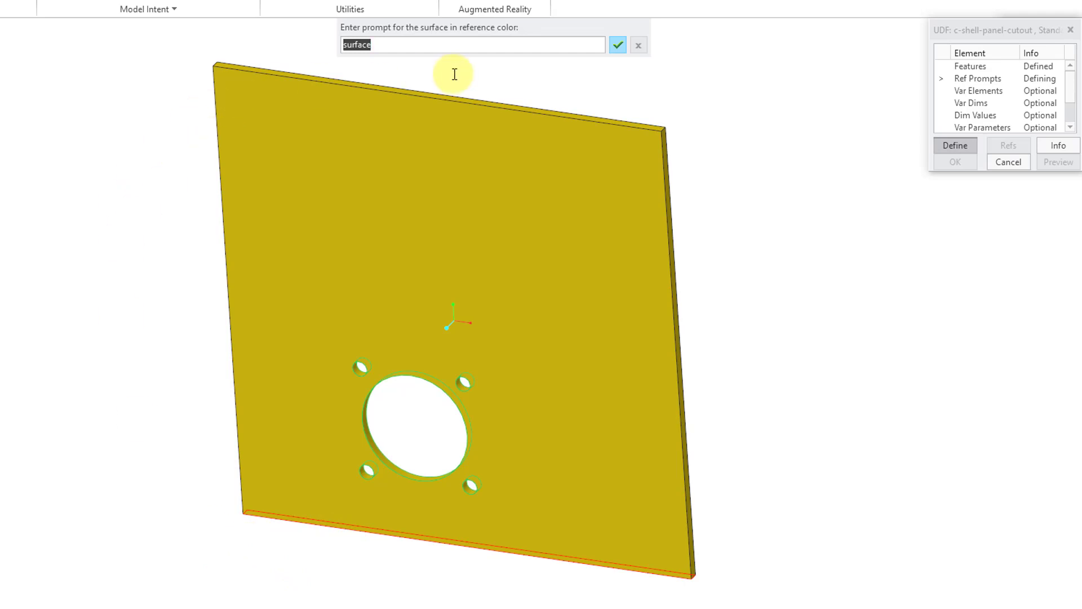
pyautogui.write('Botton')
pyautogui.press('BackSpace')
pyautogui.press('BackSpace')
pyautogui.write('m Surface')
pyautogui.press('Return')
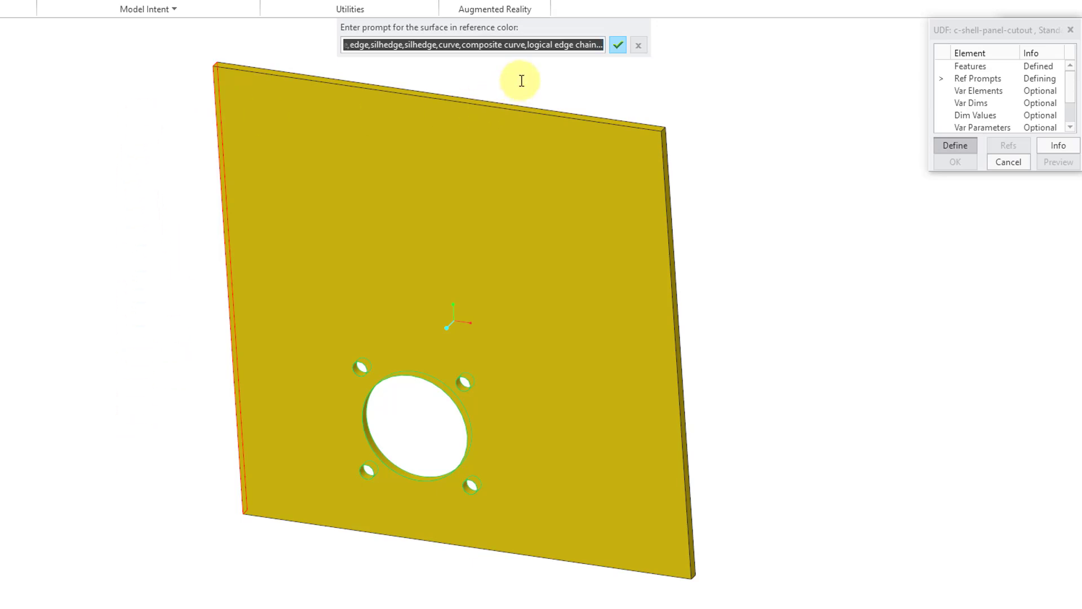
pyautogui.write('L')
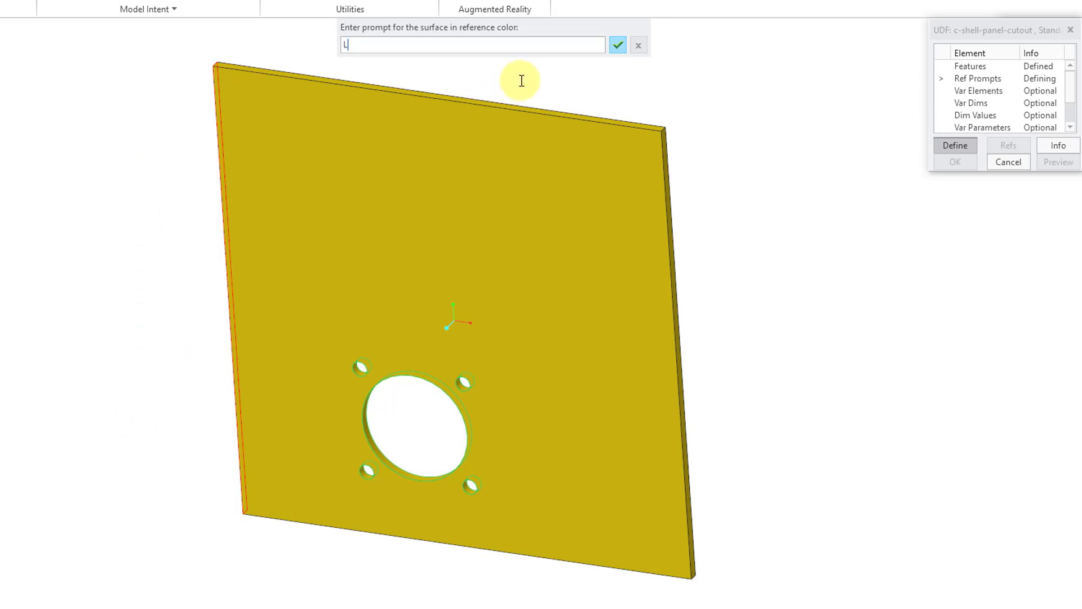
pyautogui.write('eft Side Surface')
pyautogui.press('Return')
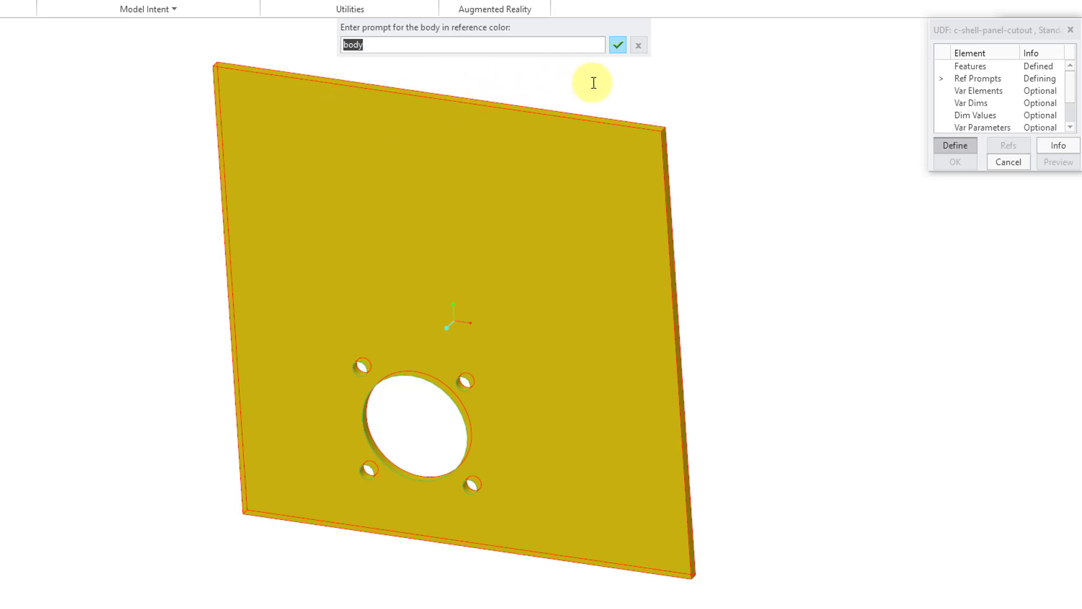
pyautogui.write('Body')
pyautogui.press('Return')
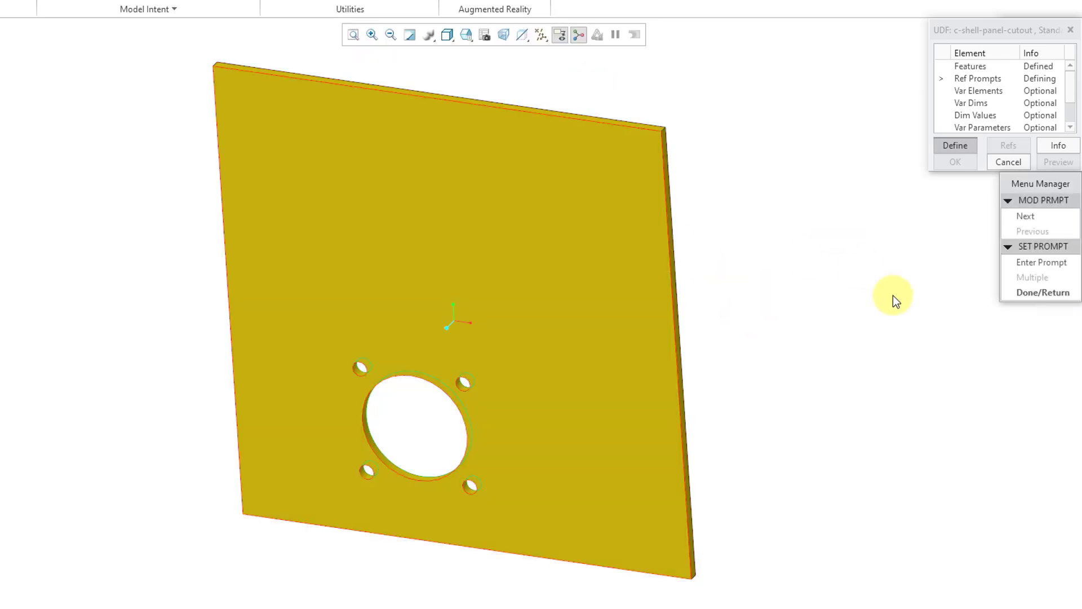
# Finish the reference prompts and enlarge the UDF definition dialog to list every element.
pyautogui.click(1025, 294)
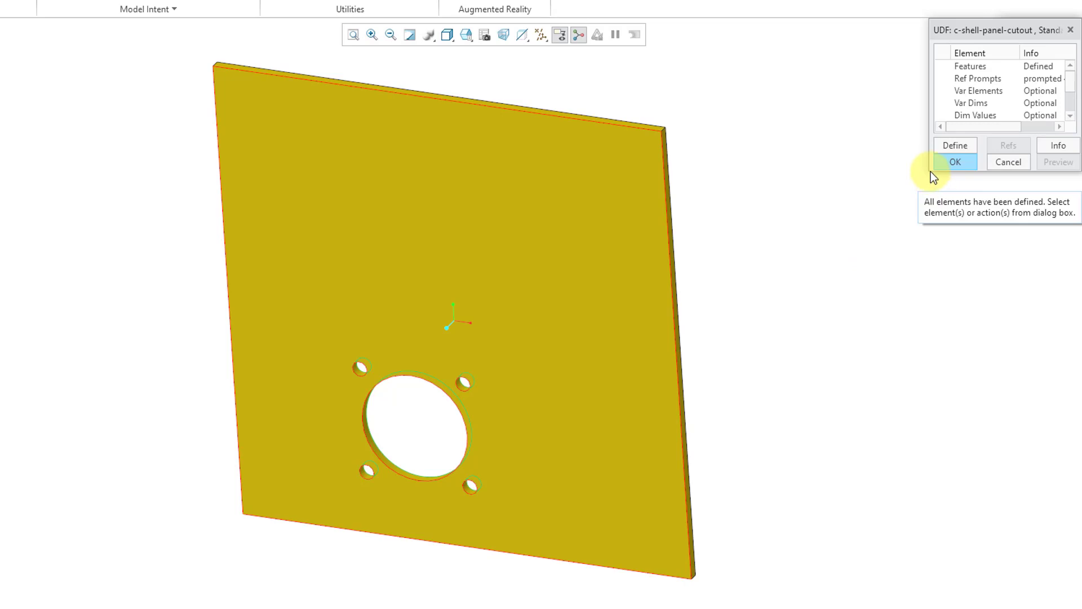
pyautogui.moveTo(930, 170); pyautogui.dragTo(811, 295)
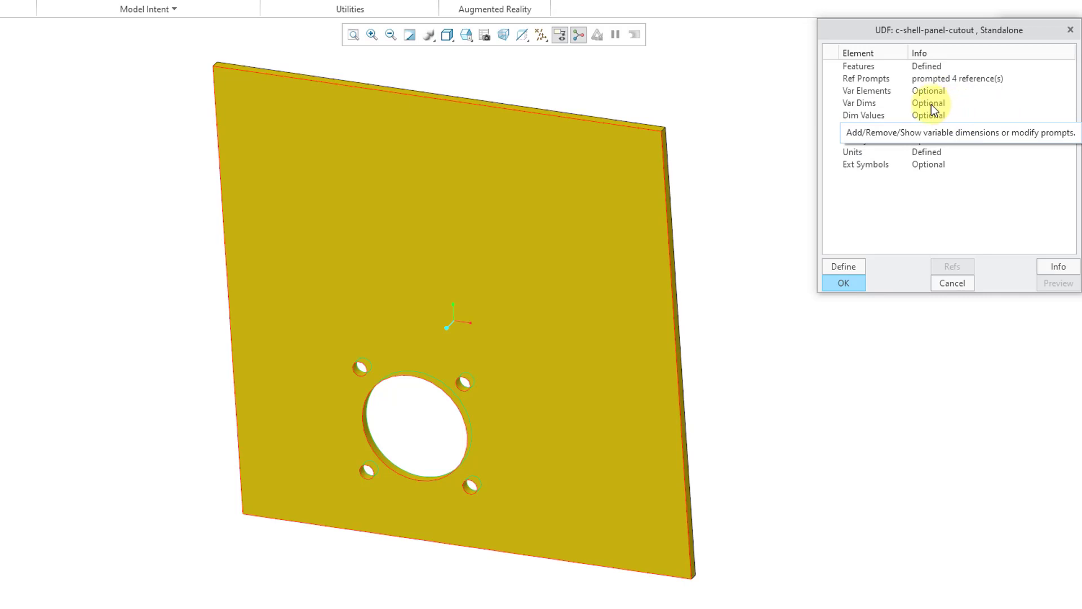
# Make the 40 and 25 location dimensions variable in the UDF.
pyautogui.doubleClick(931, 104)
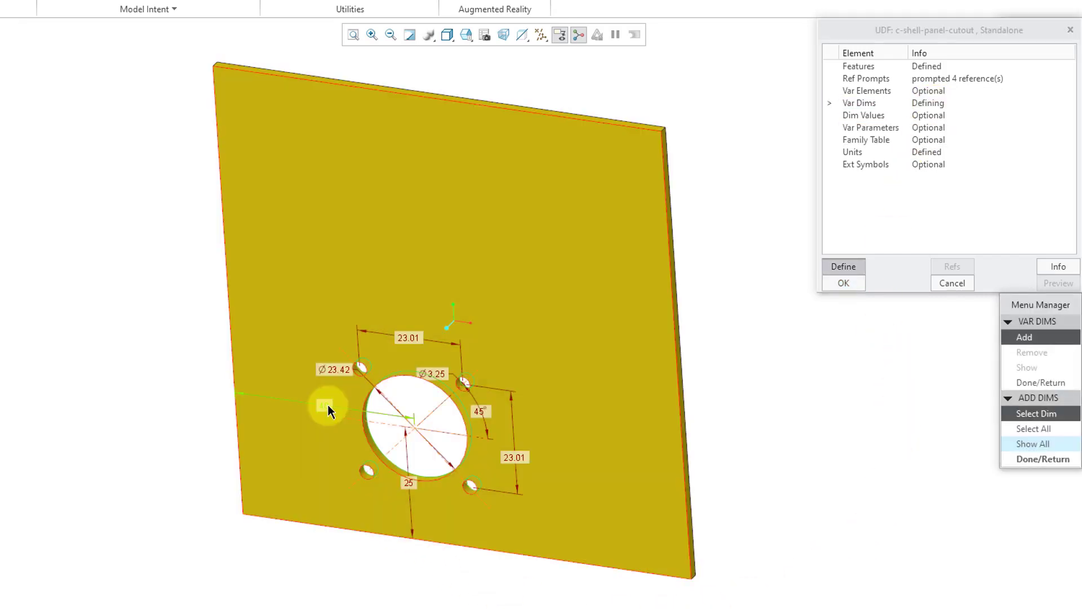
pyautogui.click(326, 405)
pyautogui.click(412, 484)
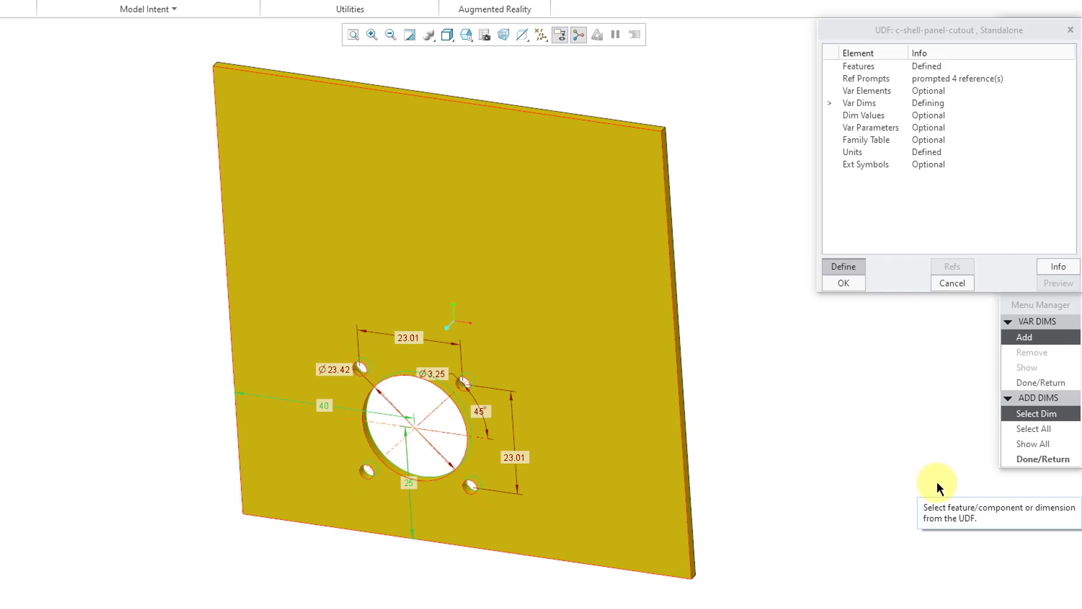
pyautogui.click(1013, 460)
pyautogui.click(1037, 382)
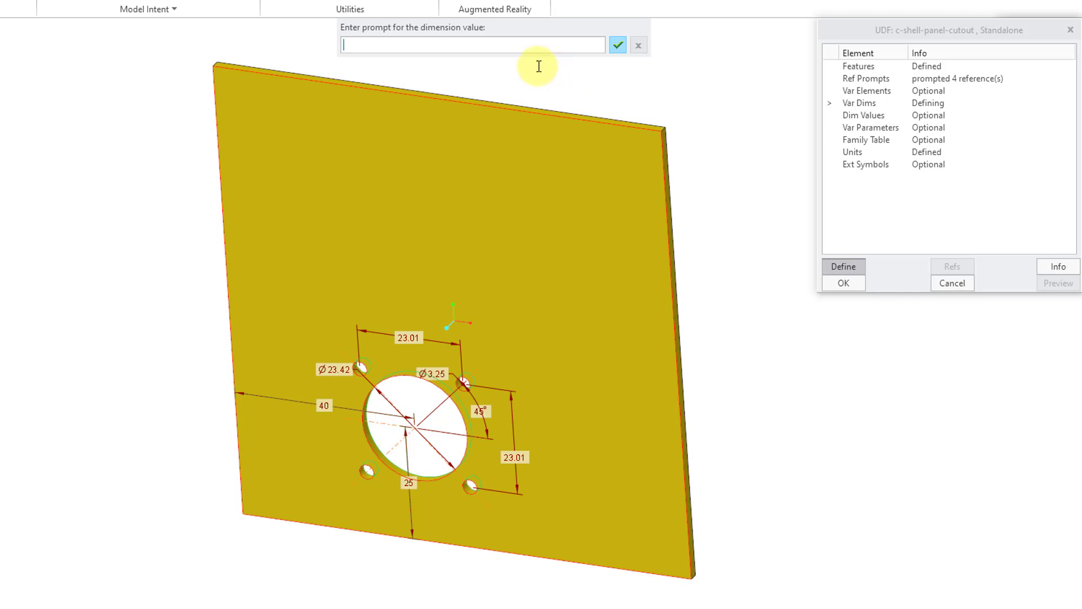
# Prompt the variable dimensions as Horizontal and Vertical, then store the c-shell-panel-cutout UDF.
pyautogui.write('Horizontal')
pyautogui.press('Return')
pyautogui.write('Vertical')
pyautogui.press('Return')
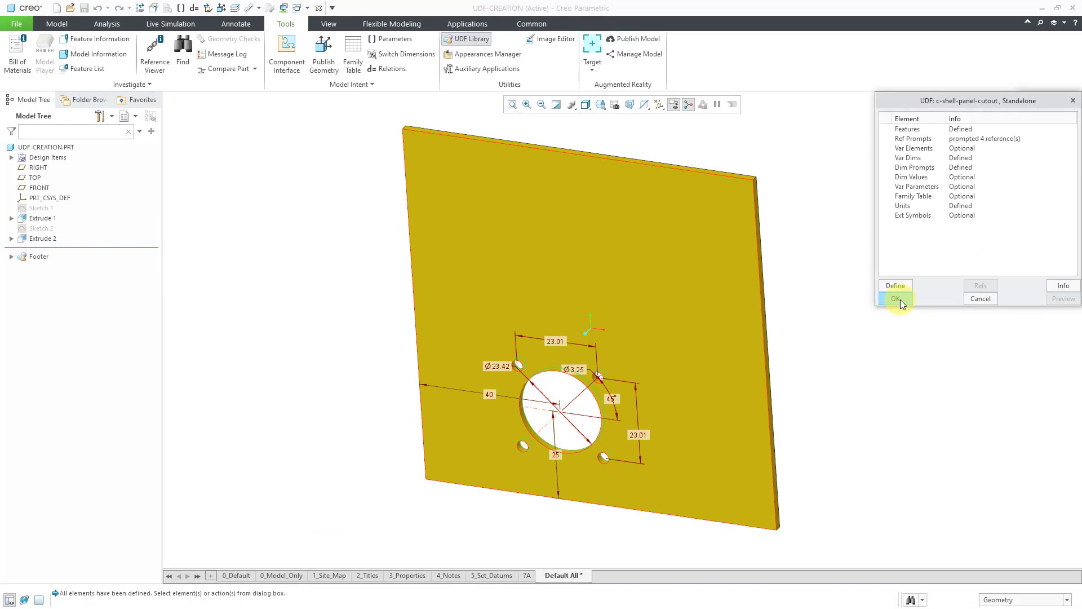
pyautogui.click(897, 299)
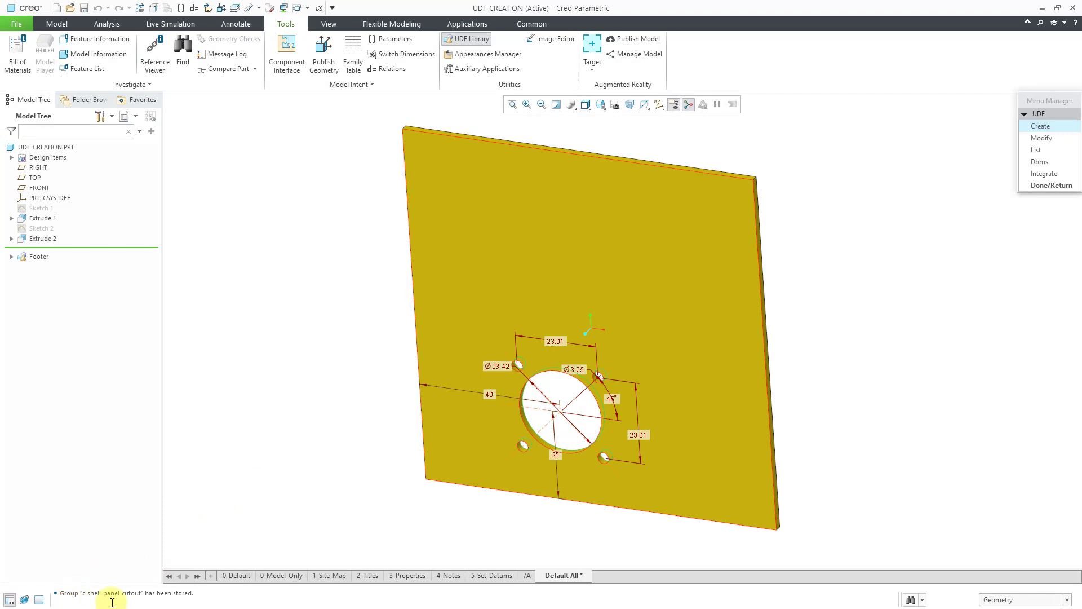
# Close the UDF menu, repaint the display and switch to the UDF-PLACEMENT part window.
pyautogui.click(1047, 185)
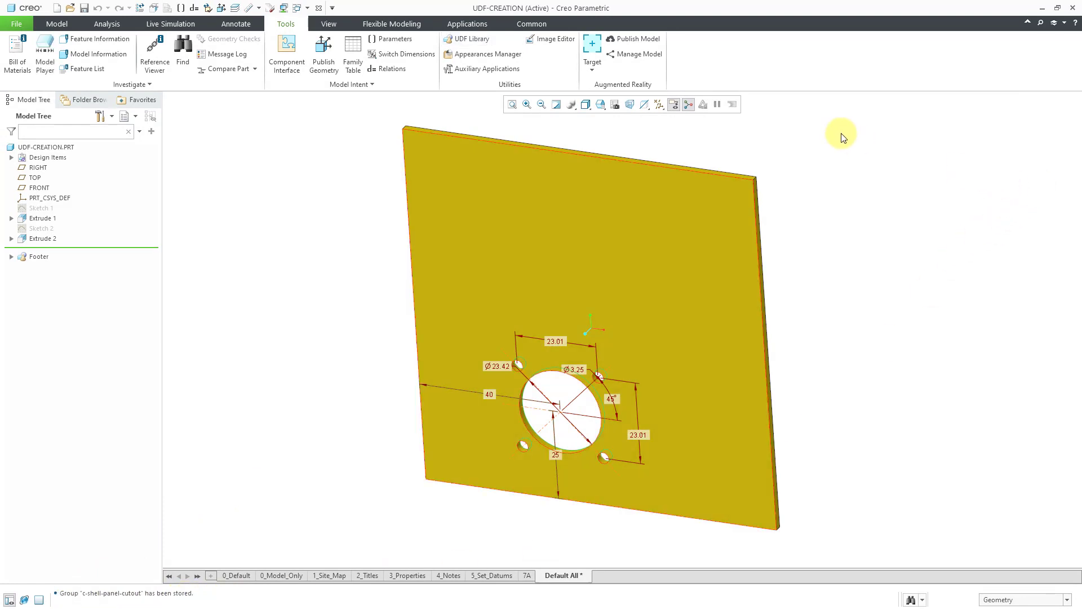
pyautogui.click(557, 107)
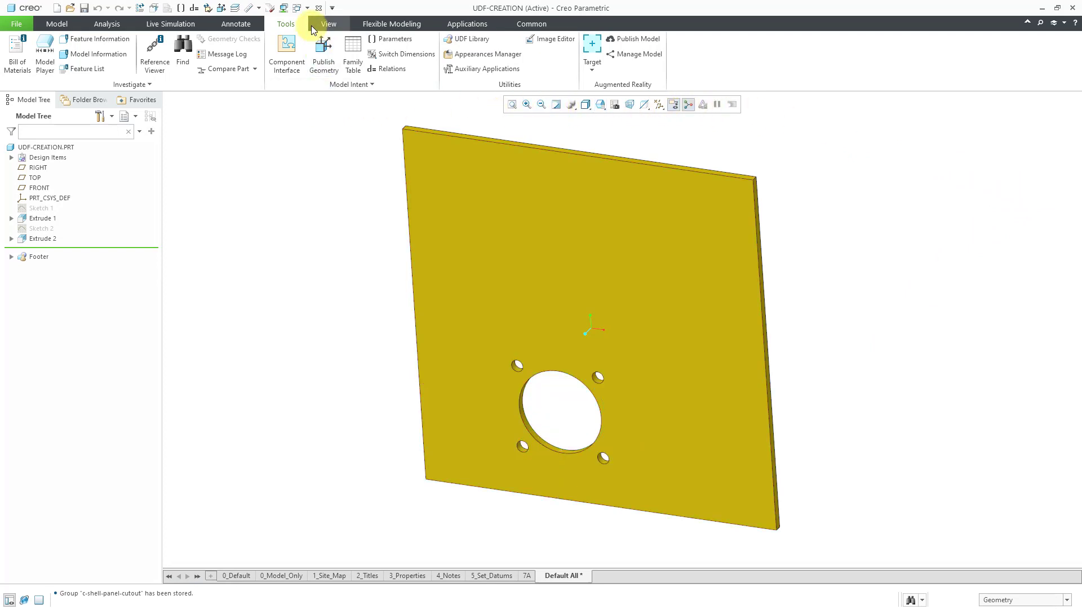
pyautogui.click(297, 8)
pyautogui.click(338, 32)
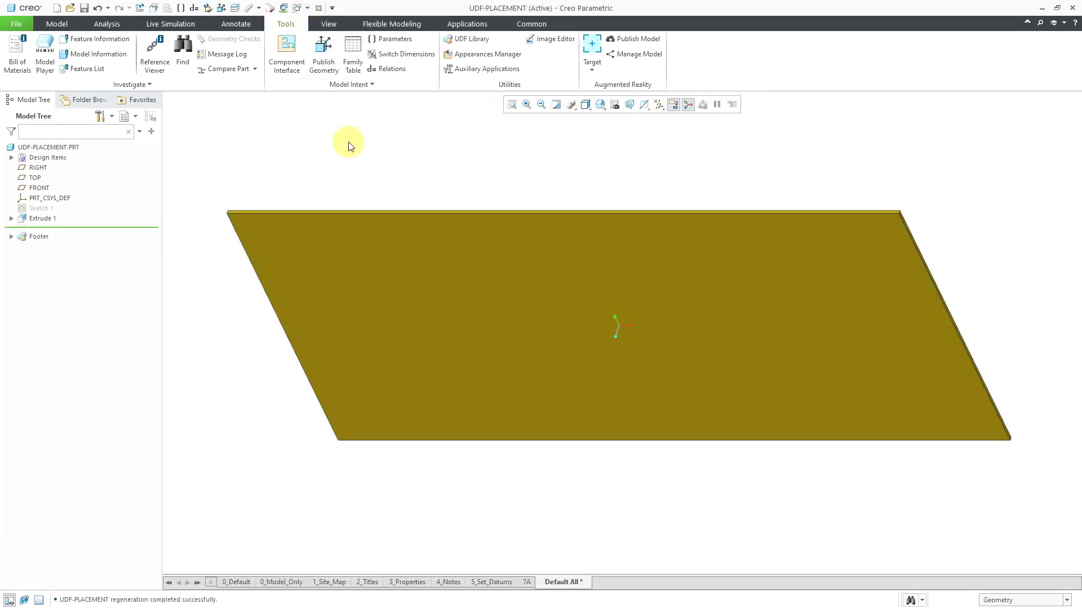
# Insert the user-defined feature from c-shell-panel-cutout.gph.
pyautogui.click(66, 25)
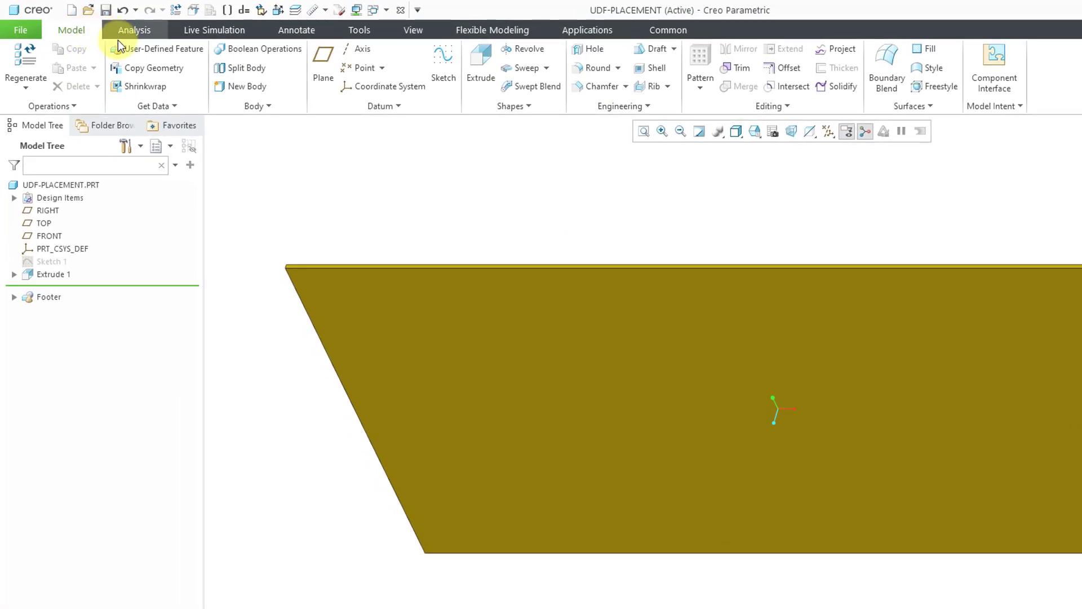
pyautogui.click(190, 49)
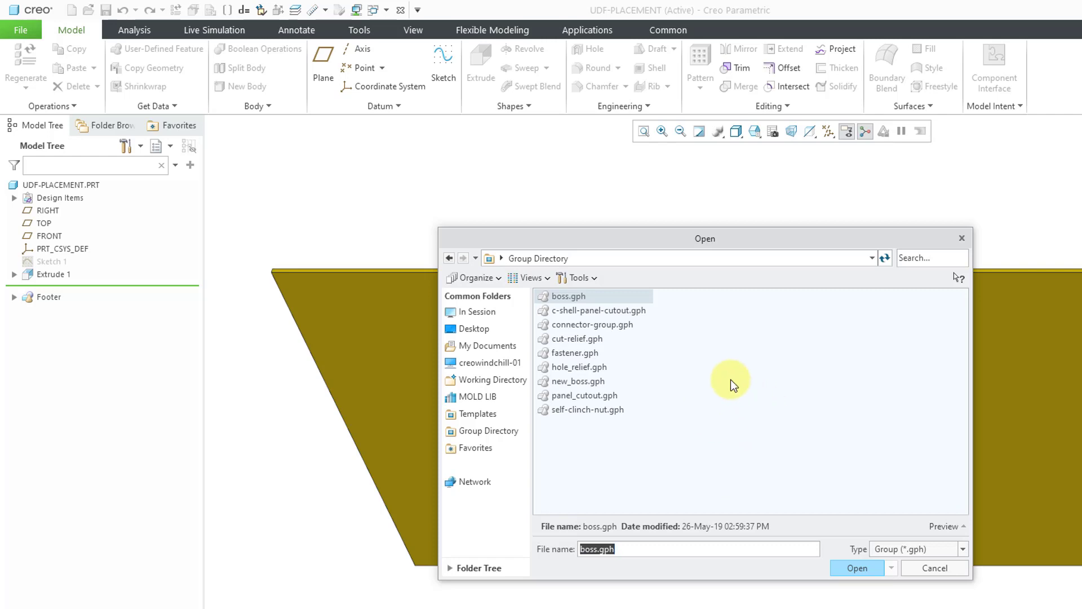
pyautogui.click(610, 311)
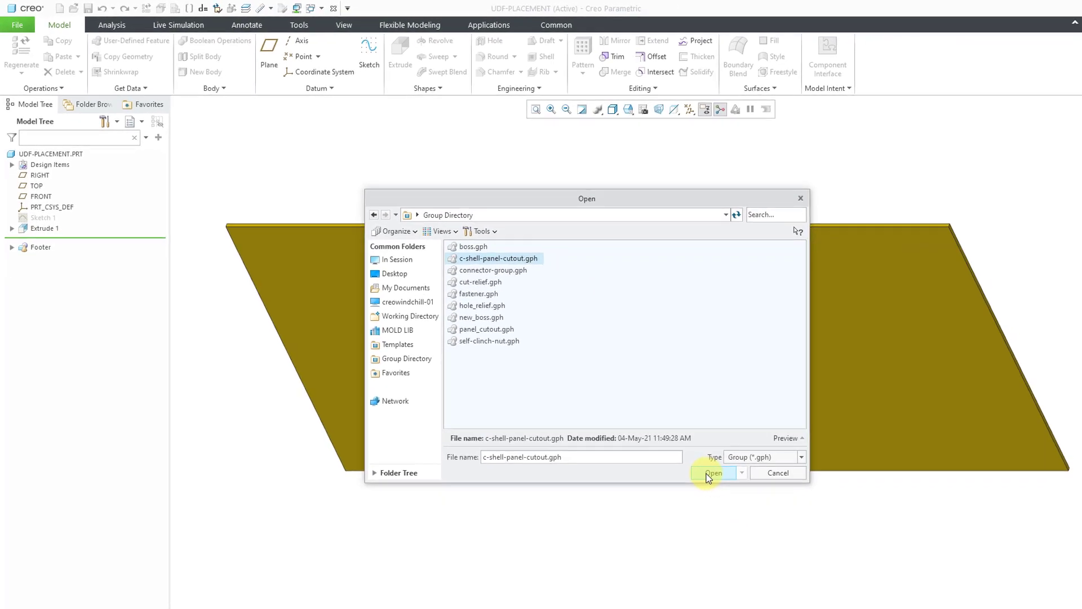
pyautogui.click(840, 558)
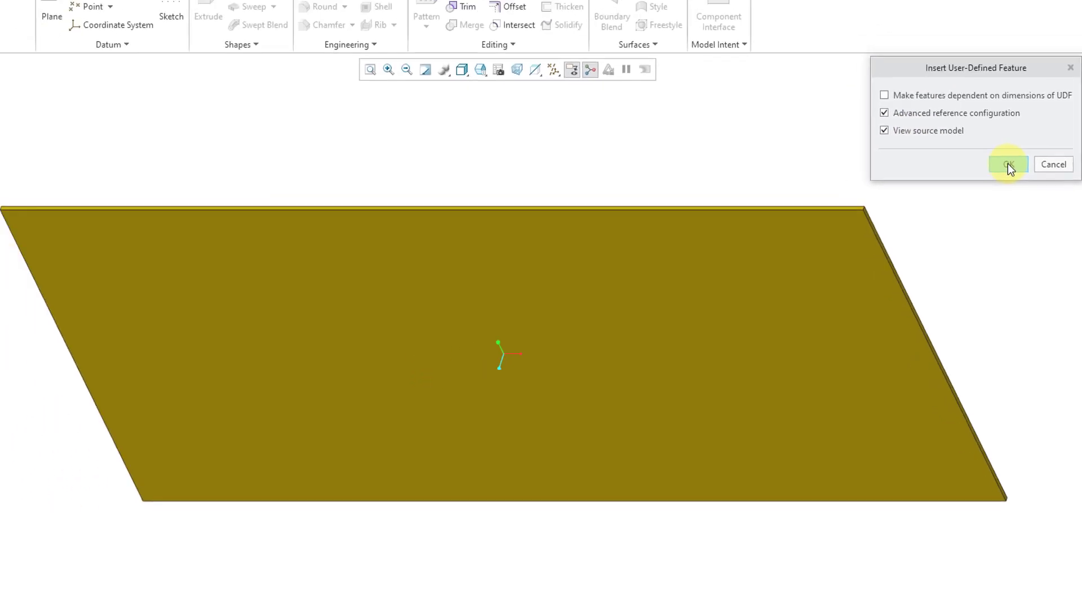
# Accept the insertion options and map the placement and bottom surfaces to the plate's front and bottom faces.
pyautogui.click(996, 151)
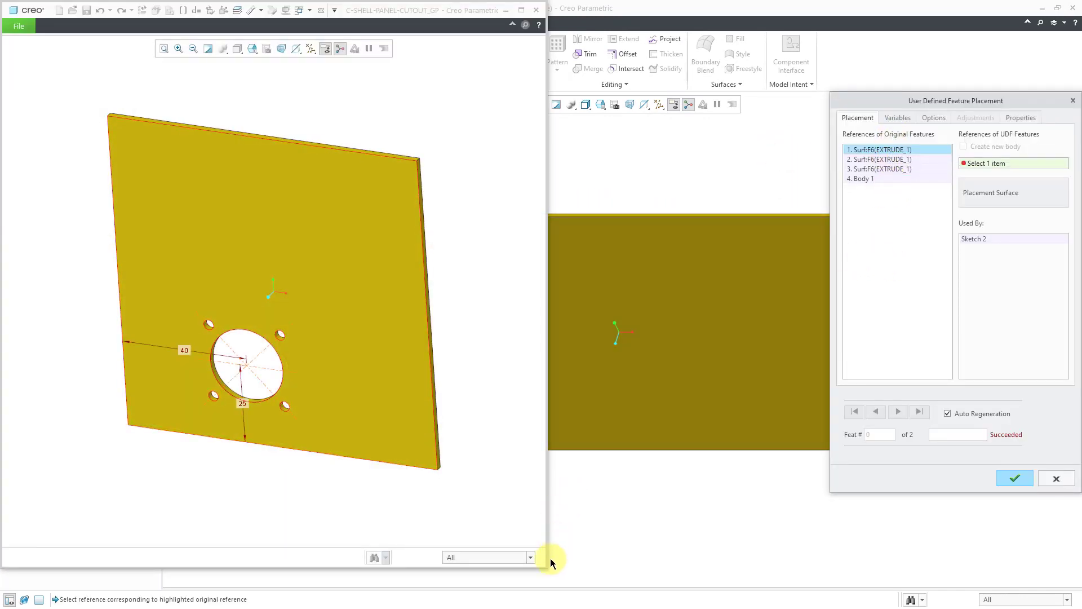
pyautogui.moveTo(542, 564); pyautogui.dragTo(379, 451)
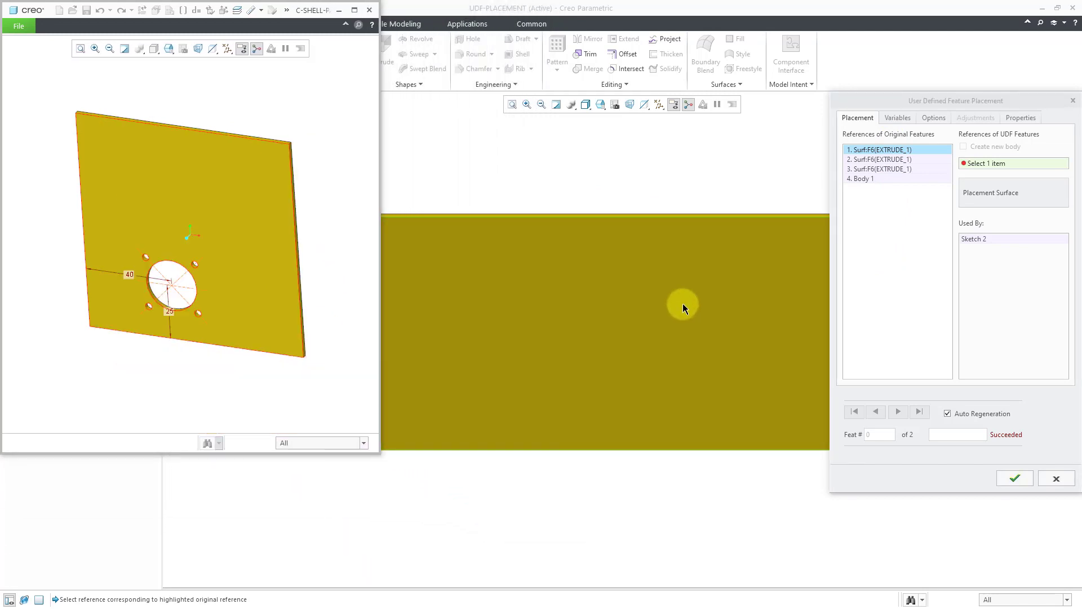
pyautogui.hotkey('ctrl', 'd')
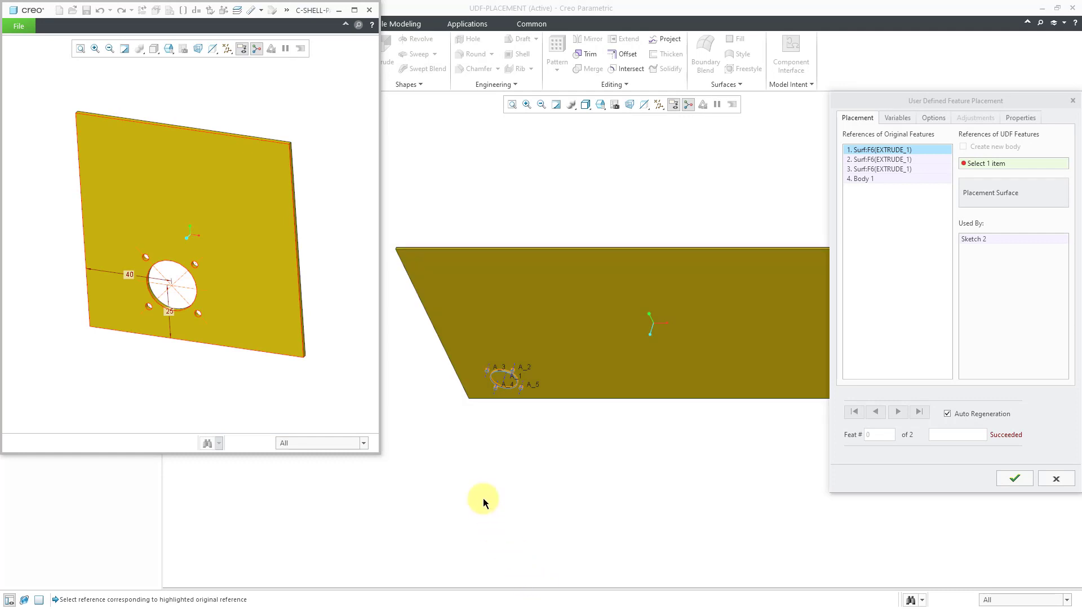
pyautogui.click(493, 344)
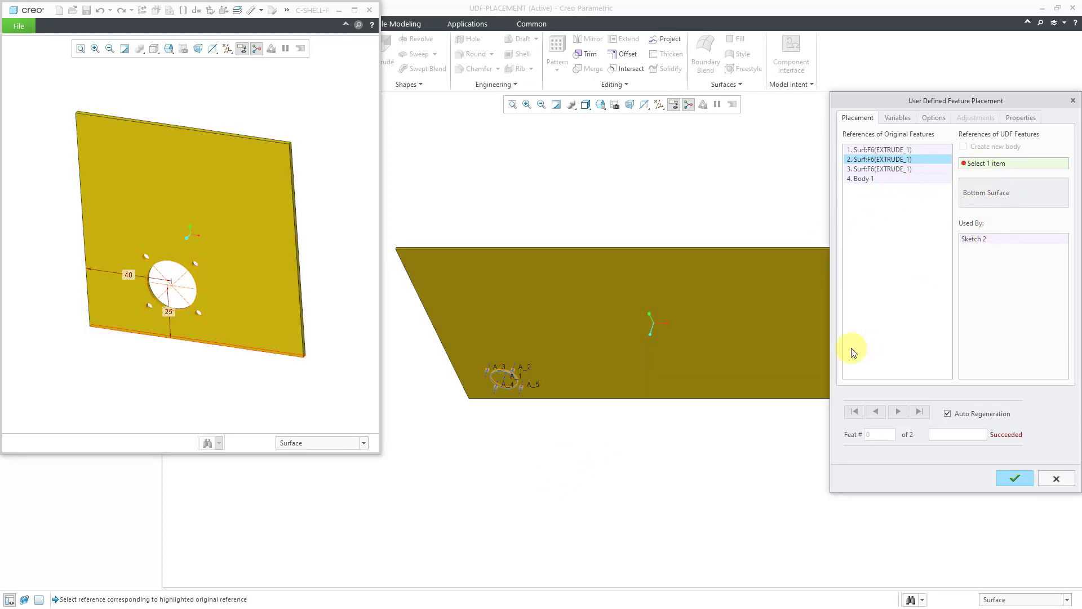
pyautogui.moveTo(642, 346)
pyautogui.mouseDown(button='middle')
pyautogui.moveTo(654, 291)
pyautogui.moveTo(645, 242)
pyautogui.moveTo(634, 265)
pyautogui.mouseUp(button='middle')
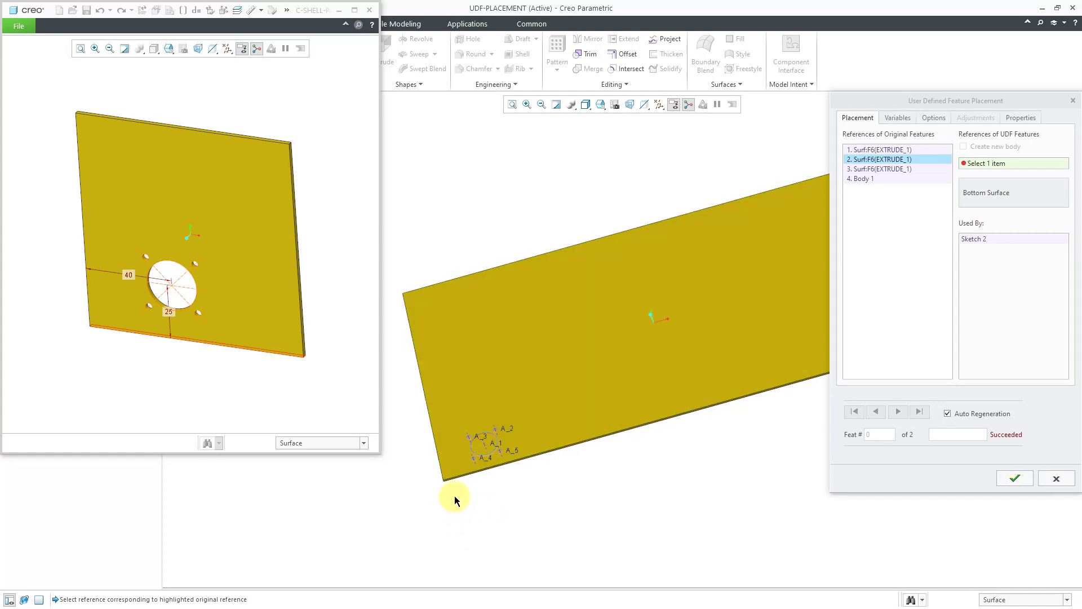
pyautogui.keyDown('ctrl'); pyautogui.moveTo(454, 495); pyautogui.dragTo(513, 536, button='middle'); pyautogui.keyUp('ctrl')
pyautogui.keyDown('ctrl'); pyautogui.moveTo(485, 460); pyautogui.dragTo(549, 405, button='middle'); pyautogui.keyUp('ctrl')
pyautogui.click(550, 407)
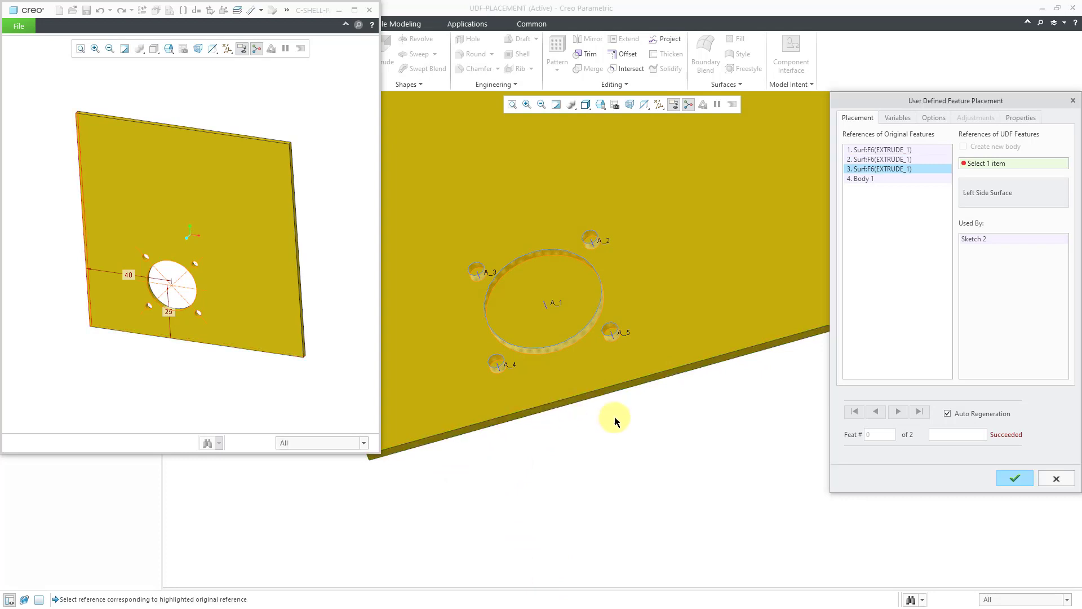
# Map the left side surface to the plate's left face and assign the plate body.
pyautogui.scroll(4, 649, 399)
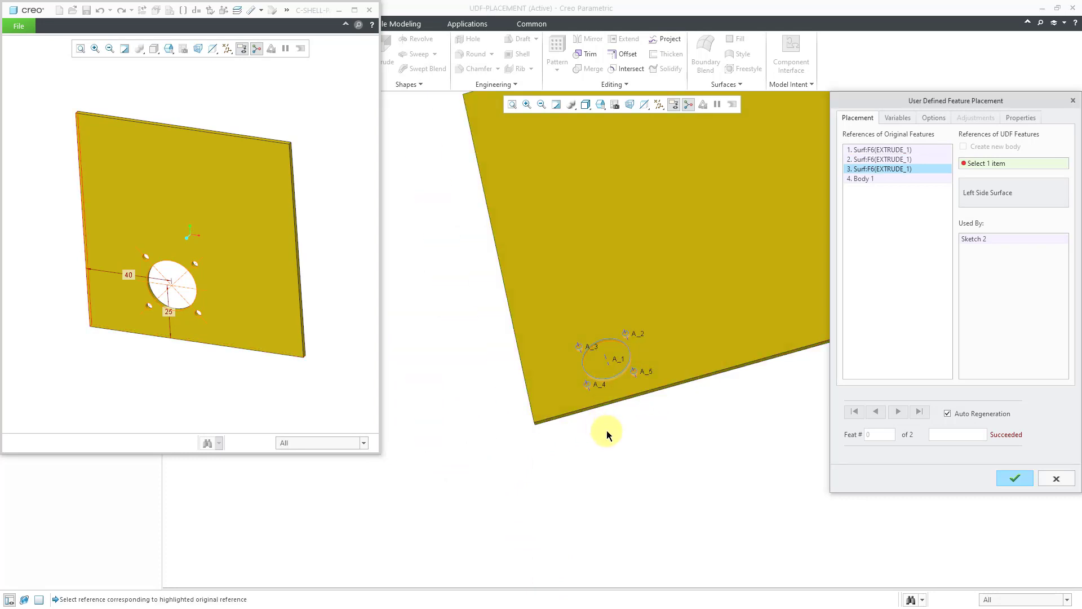
pyautogui.moveTo(612, 435); pyautogui.dragTo(696, 500, button='middle')
pyautogui.moveTo(649, 451); pyautogui.dragTo(517, 273, button='middle')
pyautogui.click(579, 343)
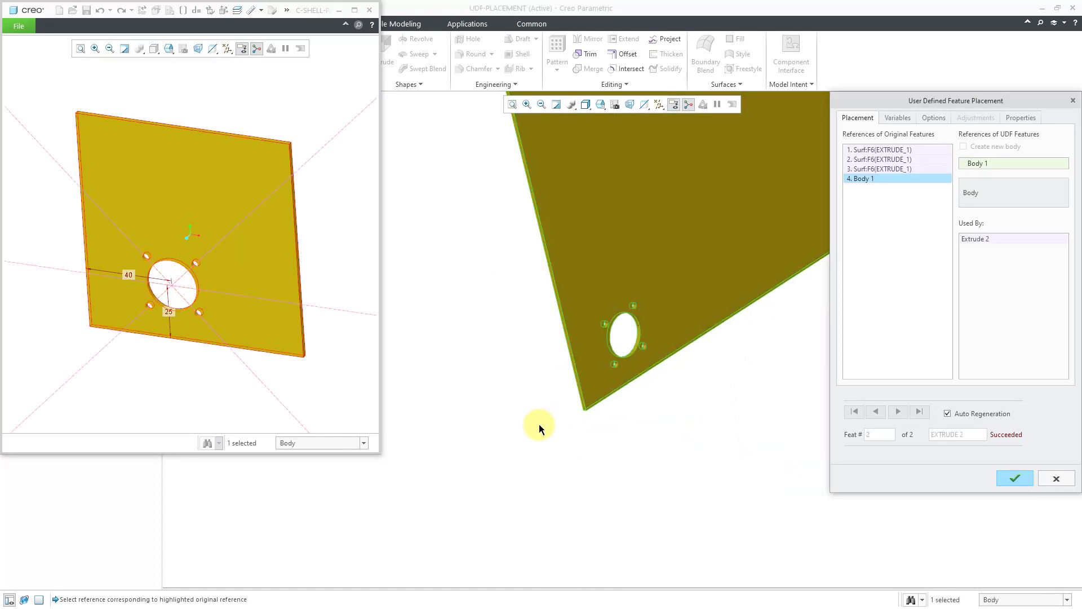
pyautogui.moveTo(543, 427); pyautogui.dragTo(524, 391, button='middle')
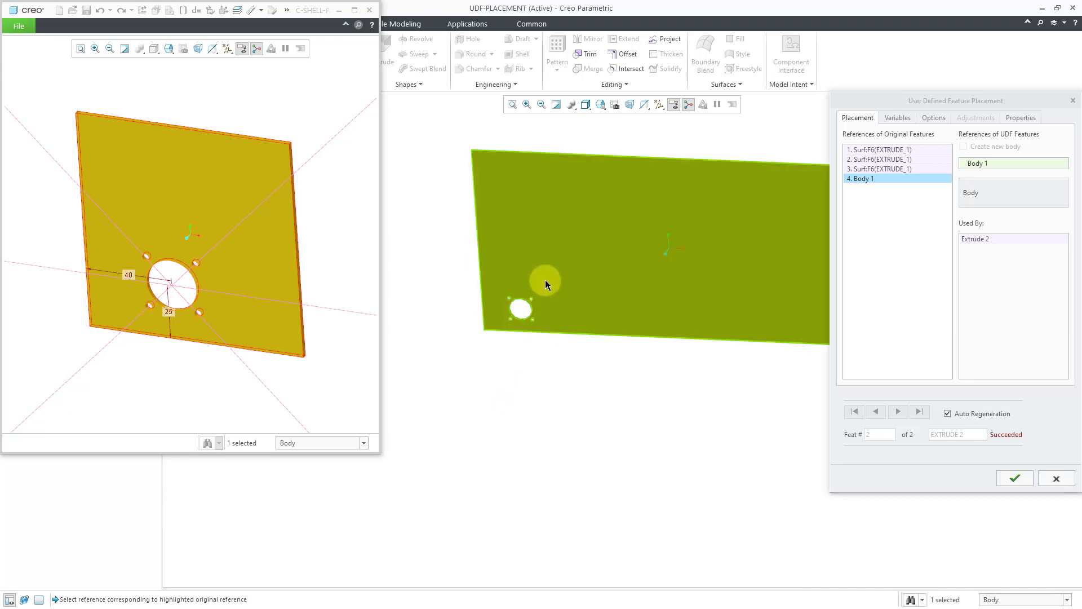
pyautogui.keyDown('ctrl'); pyautogui.moveTo(544, 300); pyautogui.dragTo(566, 402, button='middle'); pyautogui.keyUp('ctrl')
# Change variable d7 from 40 to 120 and d8 from 25 to 60.
pyautogui.click(895, 119)
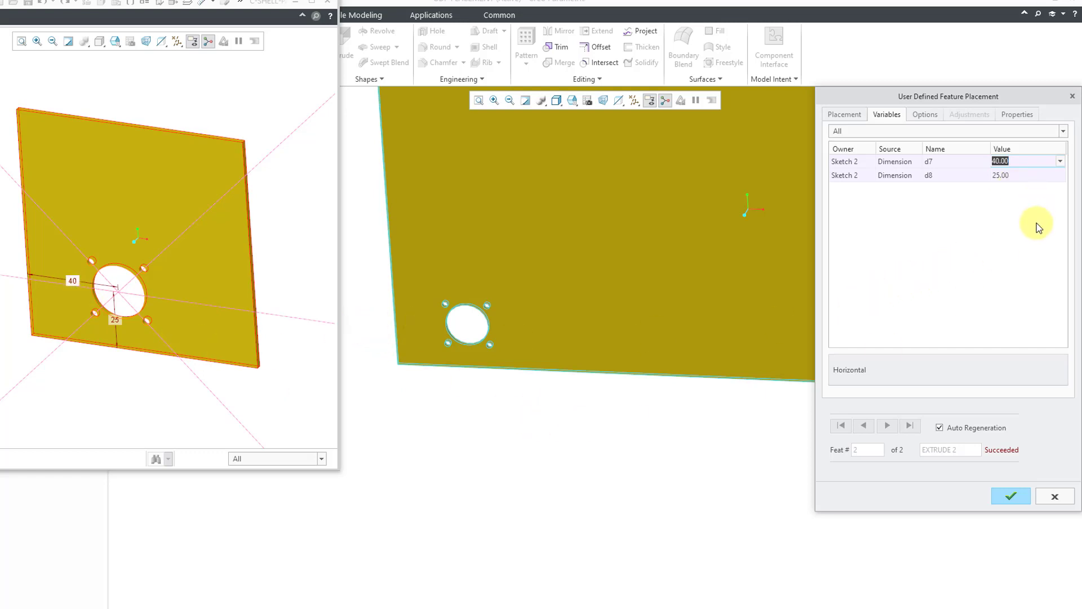
pyautogui.write('120')
pyautogui.press('Return')
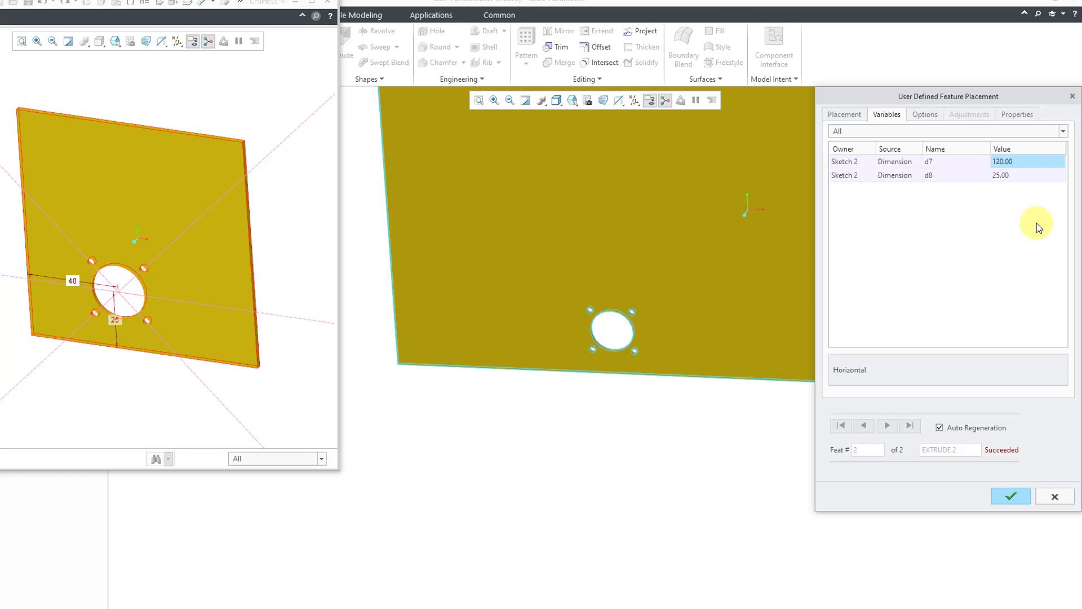
pyautogui.click(1013, 175)
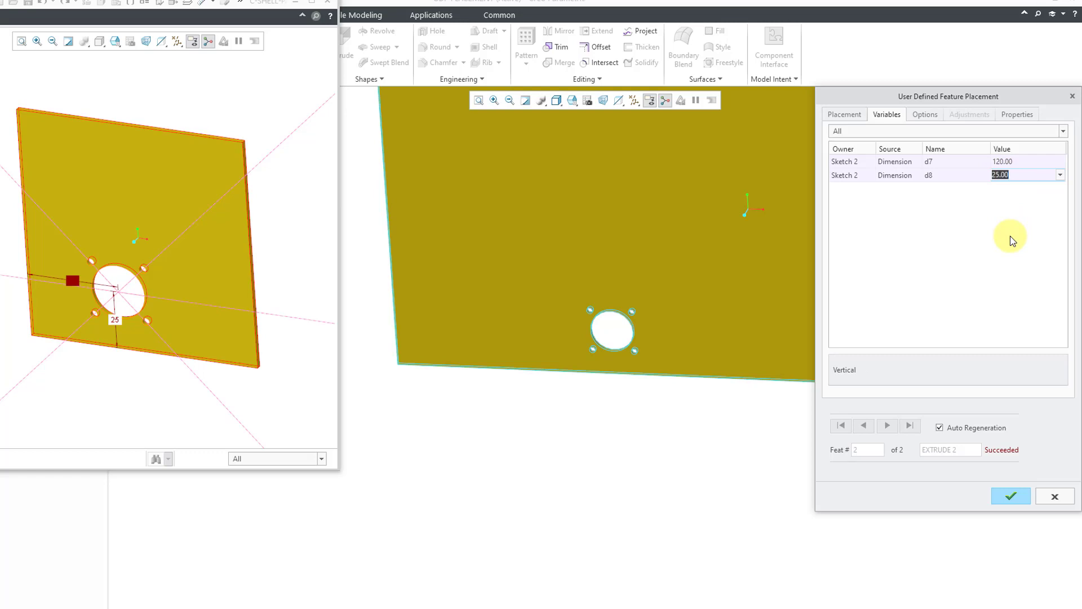
pyautogui.write('60')
pyautogui.press('Return')
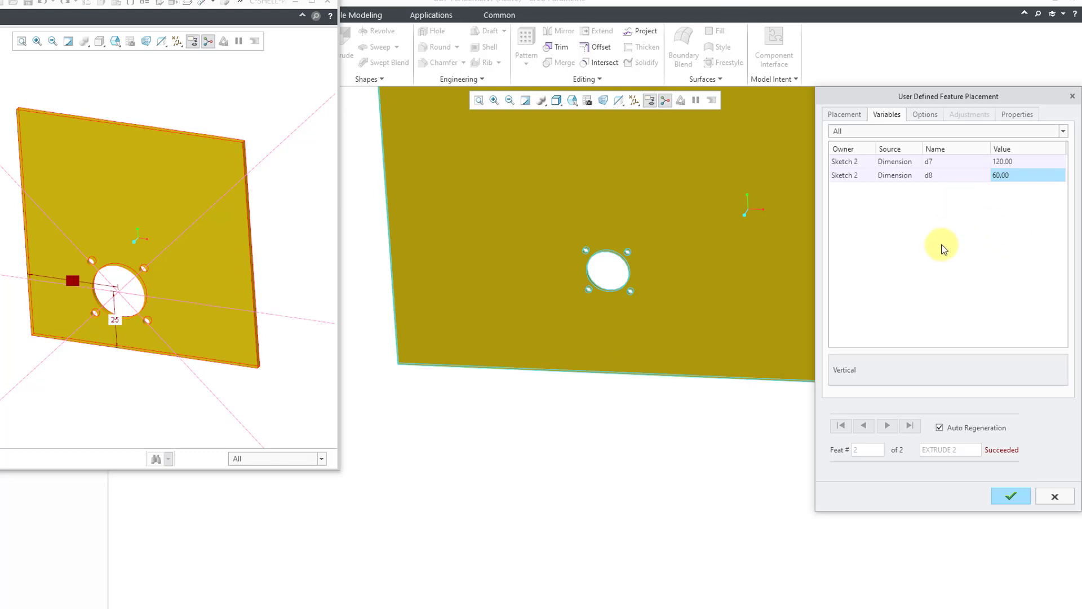
# Review the scaling and redefine options, then check the feature name C-SHELL-PANEL-CUTOUT in Properties.
pyautogui.click(926, 115)
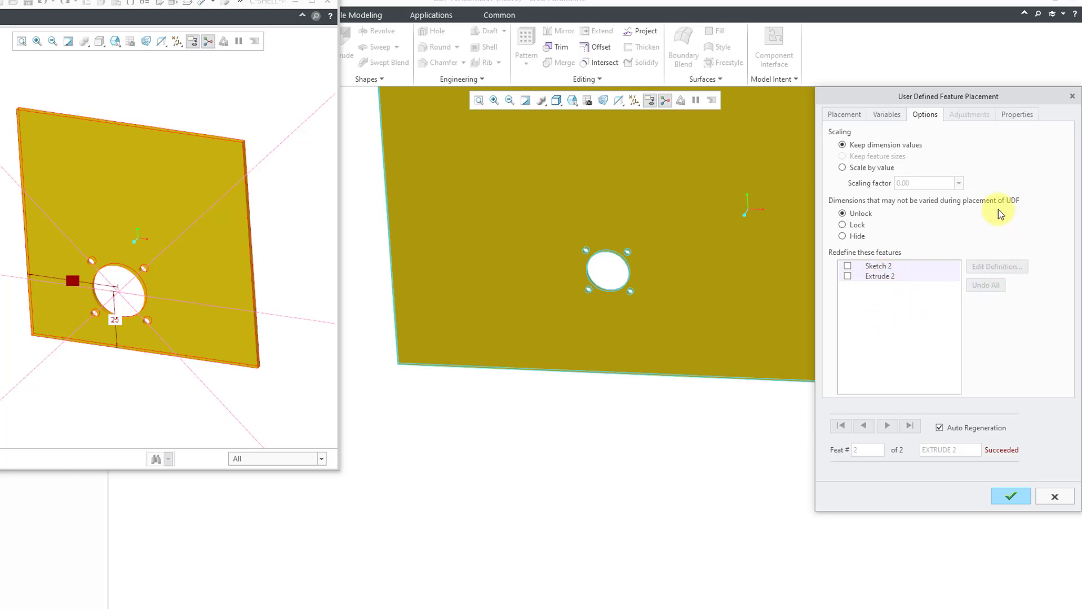
pyautogui.click(1019, 115)
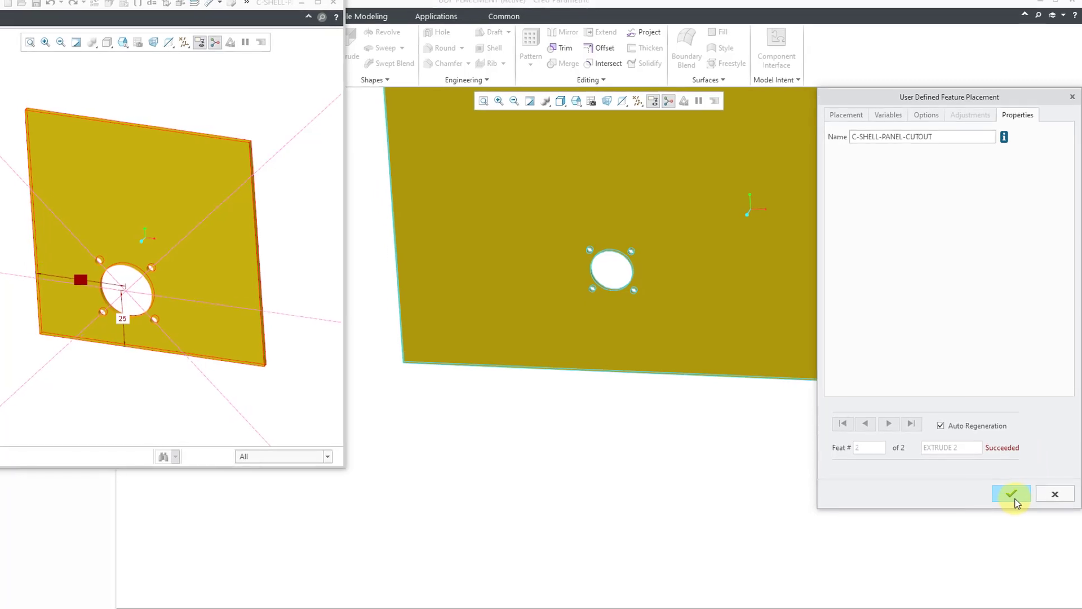
# Confirm the placement and expand Group C-SHELL-PANEL-CUTOUT to show Sketch 2 and Extrude 2.
pyautogui.click(1014, 499)
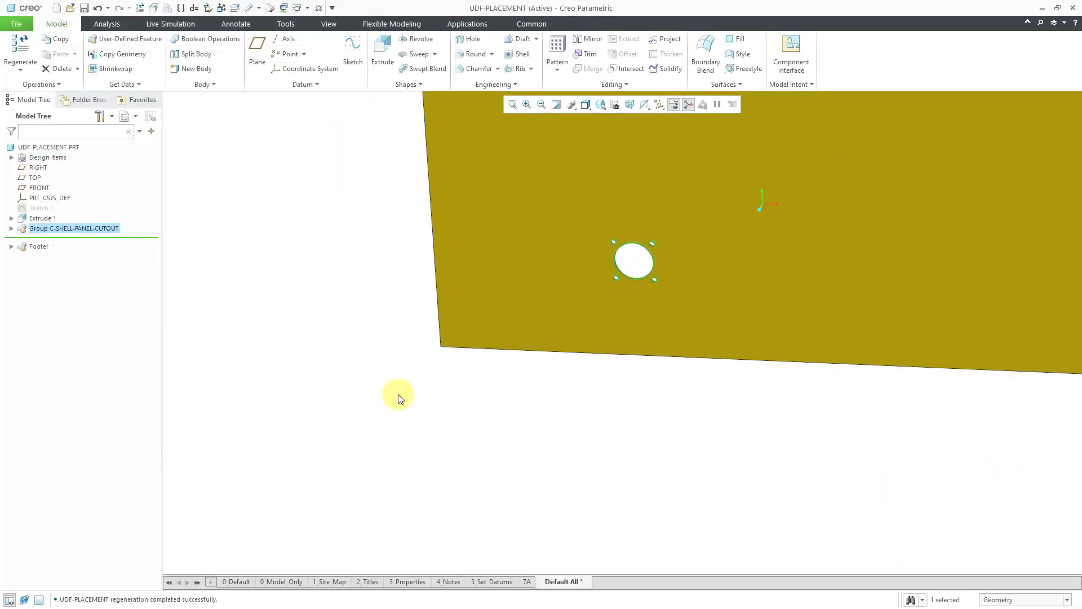
pyautogui.click(11, 228)
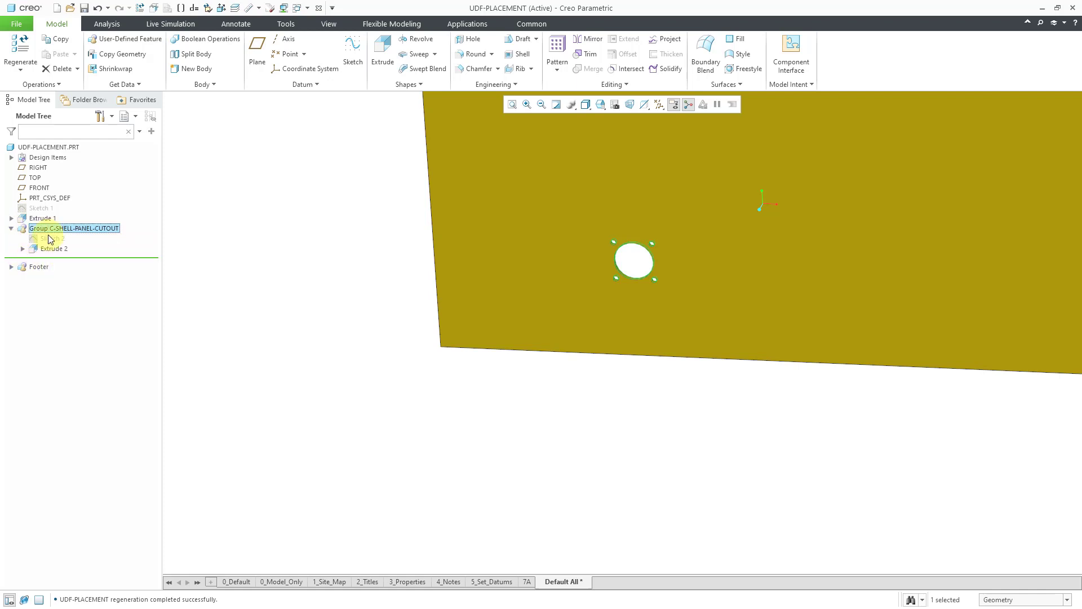
pyautogui.click(282, 315)
pyautogui.moveTo(574, 282)
pyautogui.mouseDown(button='middle')
pyautogui.moveTo(406, 415)
pyautogui.moveTo(283, 324)
pyautogui.mouseUp(button='middle')
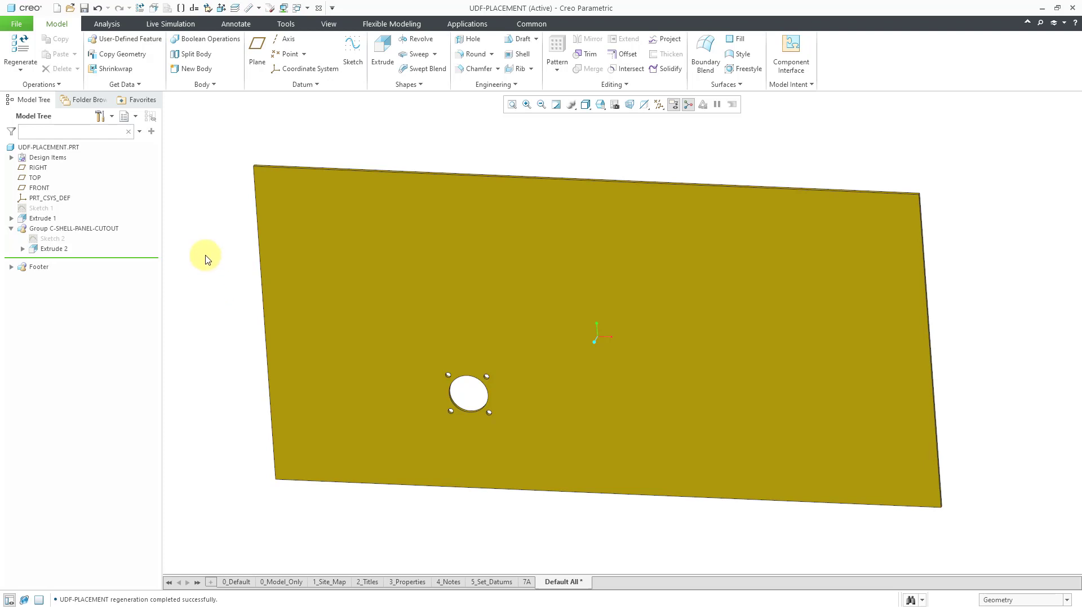
# Insert panel_cutout.gph as a user-defined feature, accepting the current tolerance standard.
pyautogui.click(143, 43)
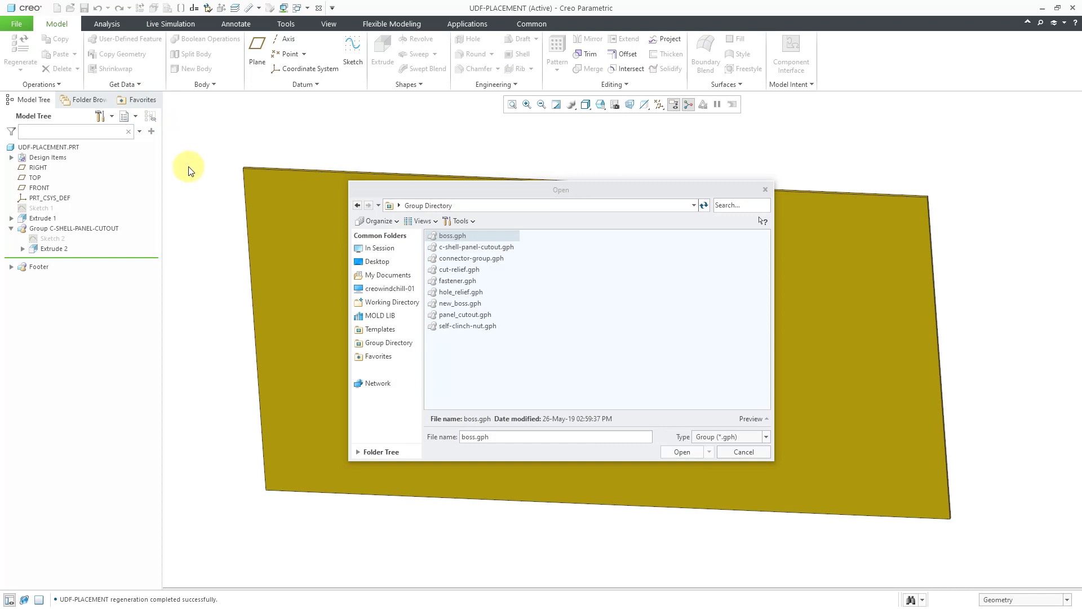
pyautogui.doubleClick(466, 315)
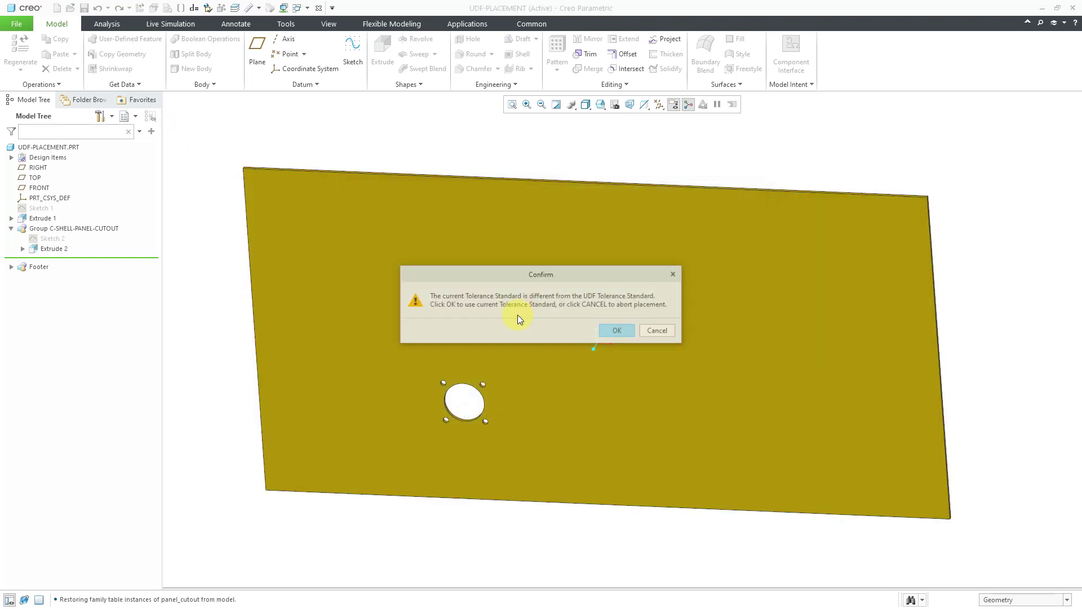
pyautogui.click(618, 330)
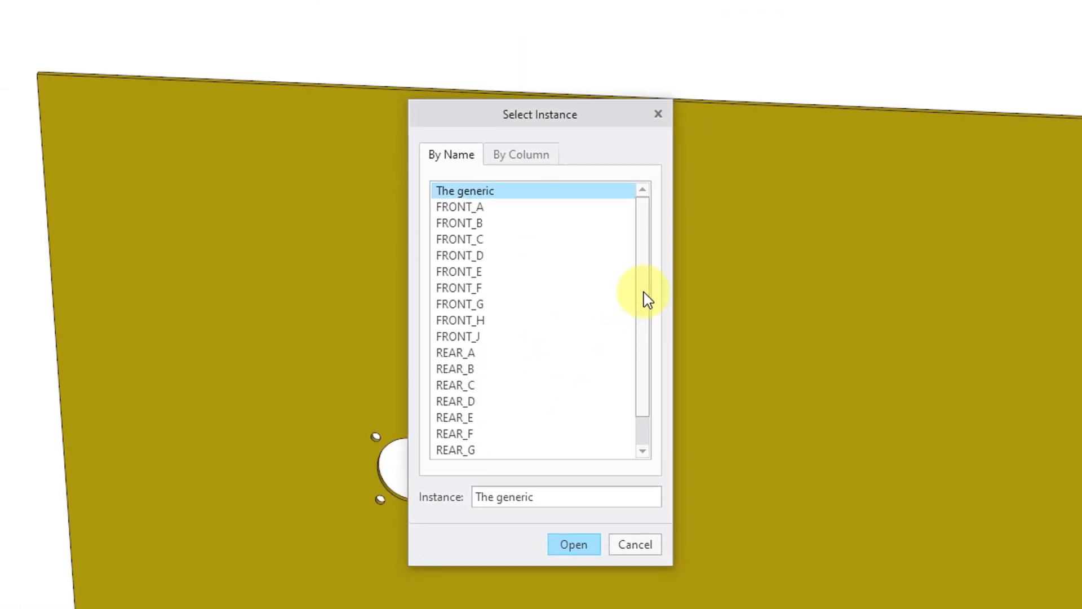
pyautogui.moveTo(644, 292); pyautogui.dragTo(640, 270)
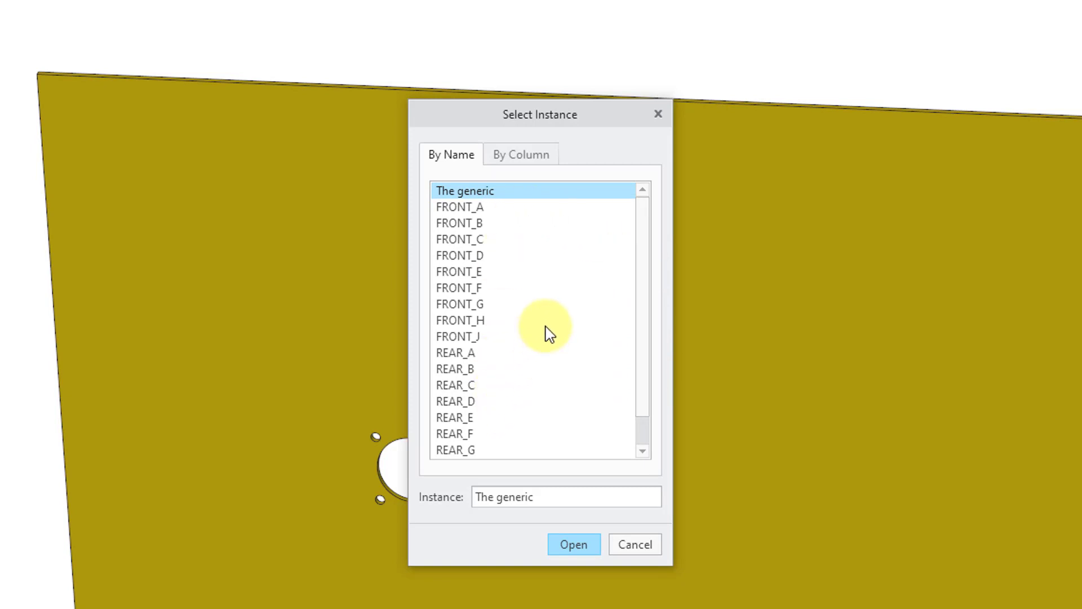